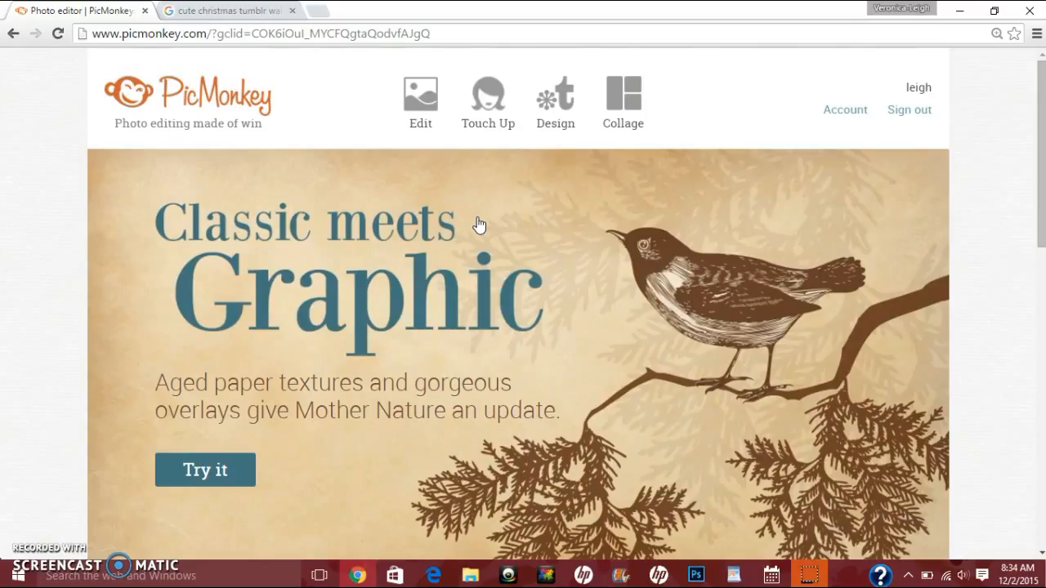
Step: Browse the cute Christmas wallpaper image results and preview the gingerbread pattern image
left_click(581, 219)
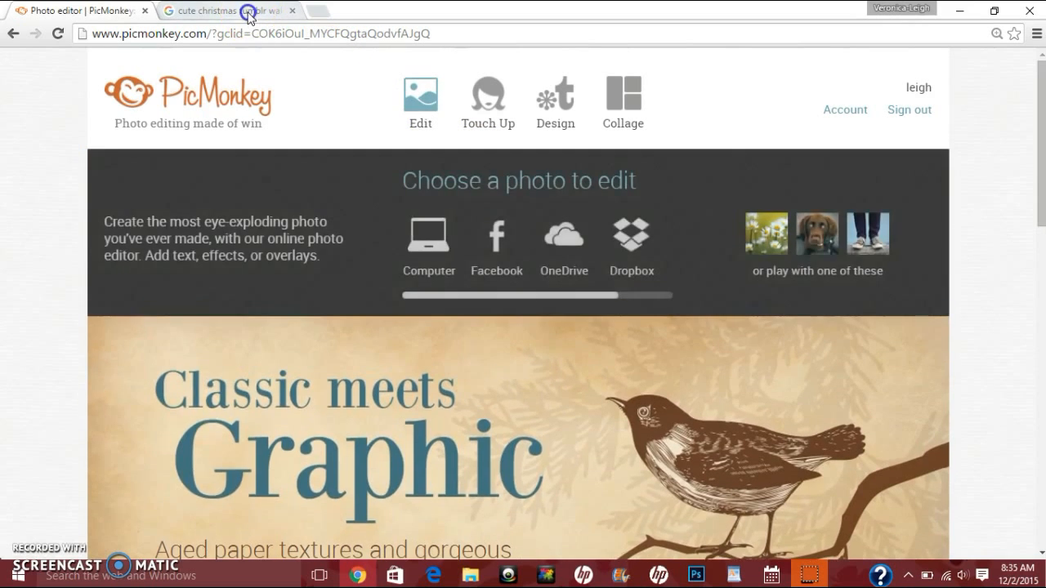
left_click(245, 11)
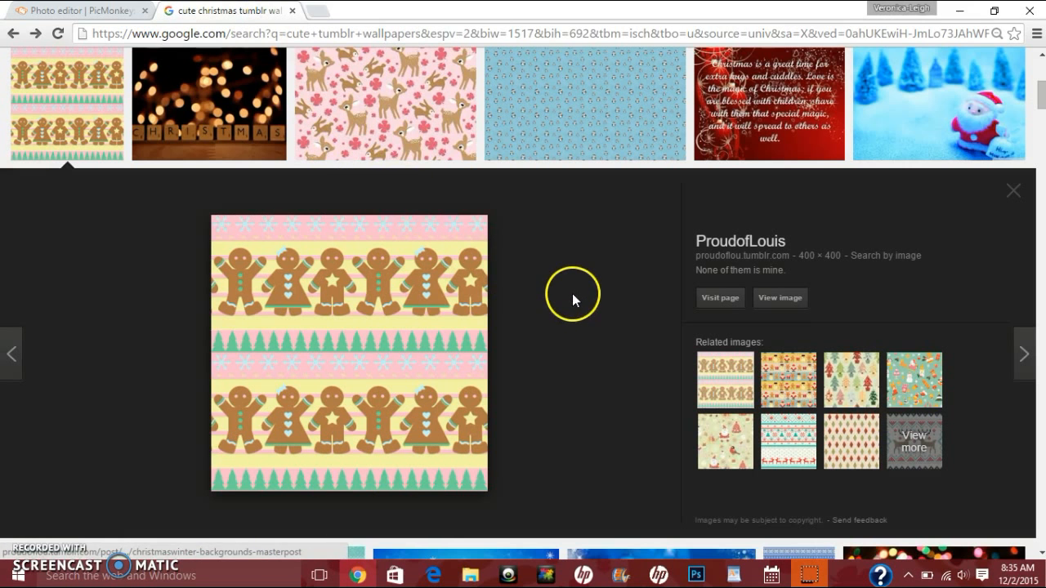
left_click(1014, 194)
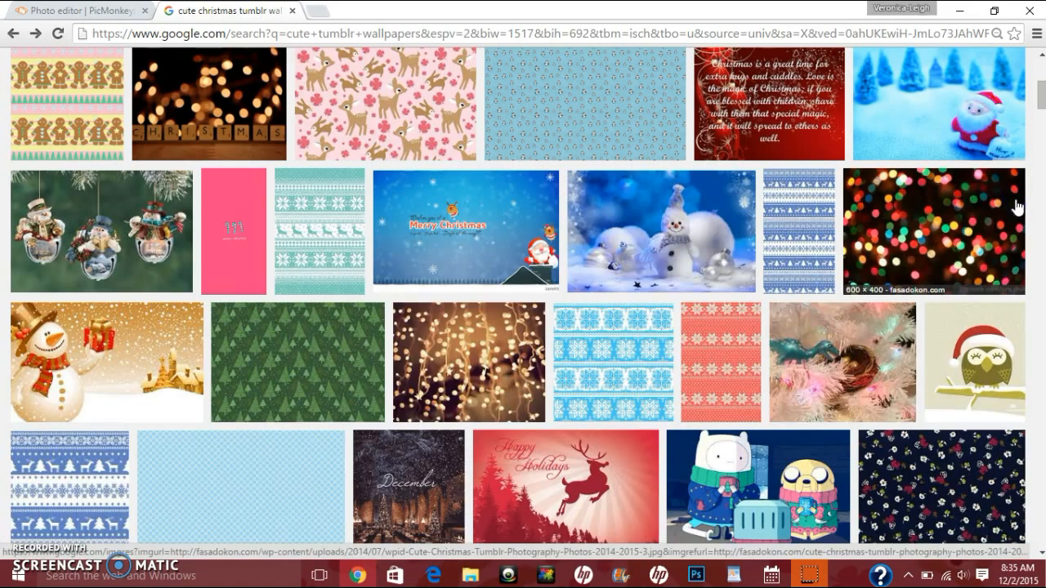
scroll(579, 292, "up", 1)
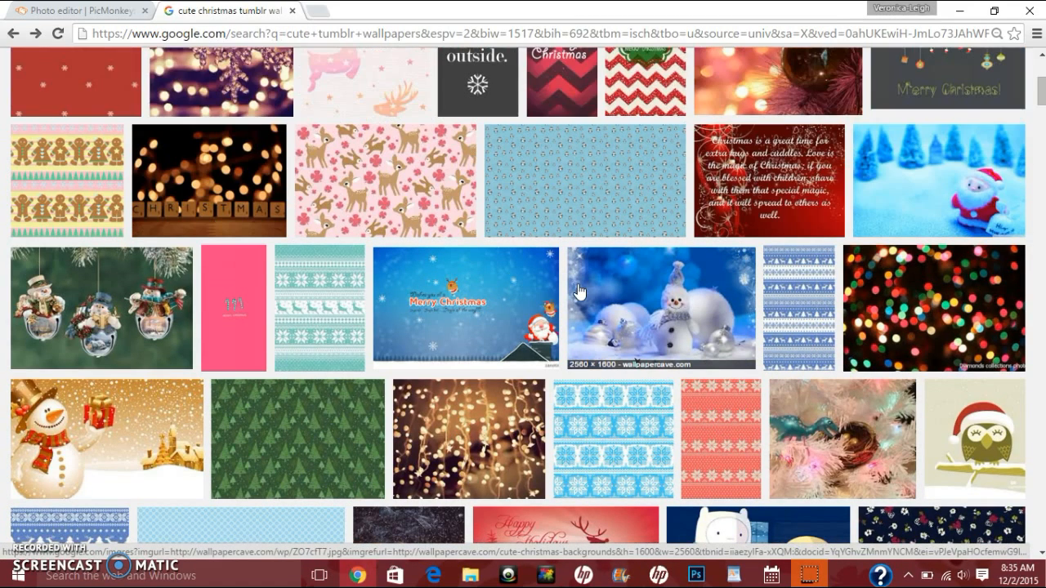
left_click(98, 199)
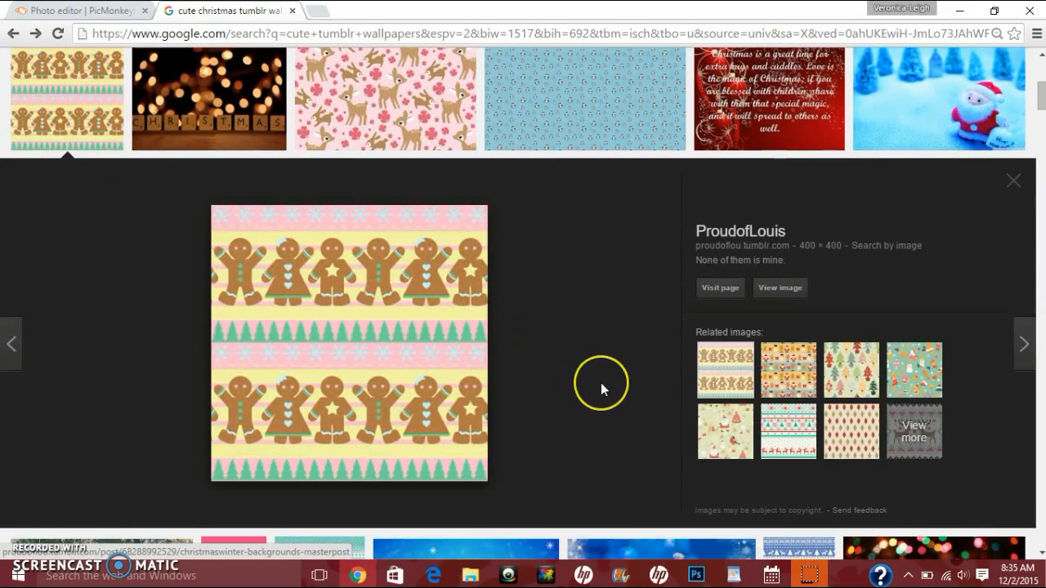
left_click(1017, 181)
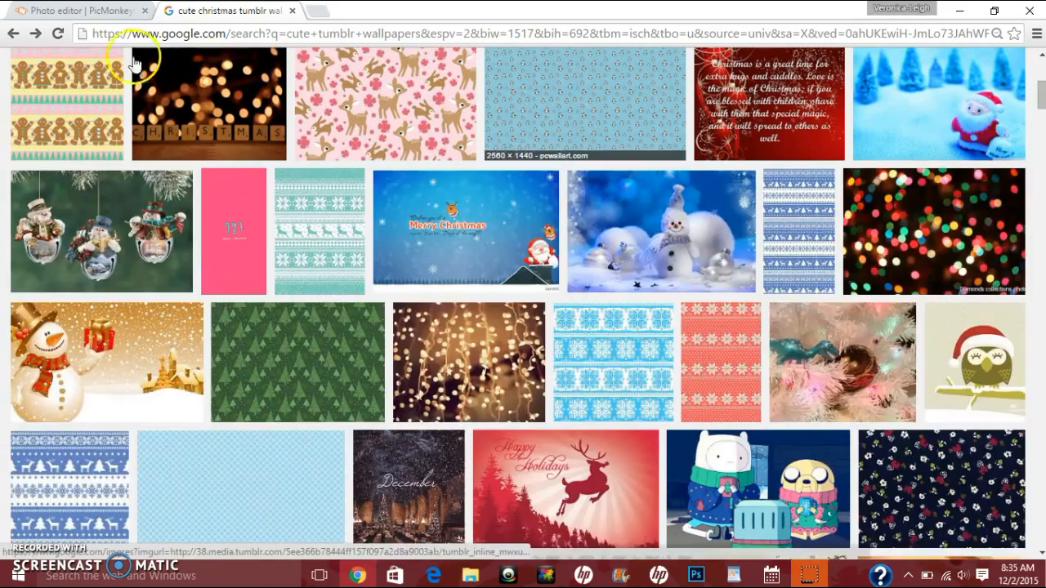
left_click(79, 12)
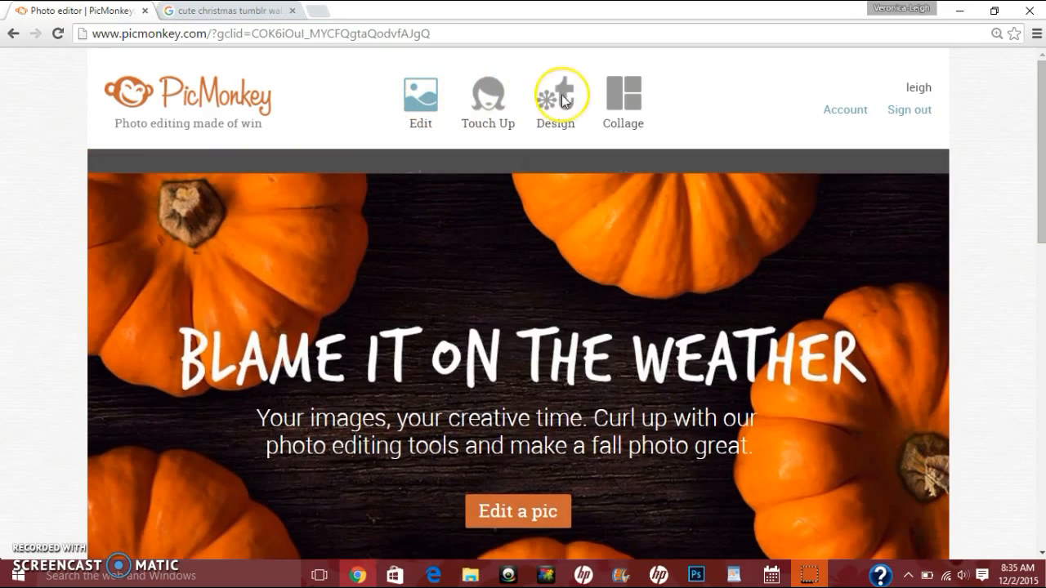
Step: Open the gingerbread background image from Pictures > misc > backgrounds in the photo editor
mouse_move(640, 102)
mouse_move(427, 105)
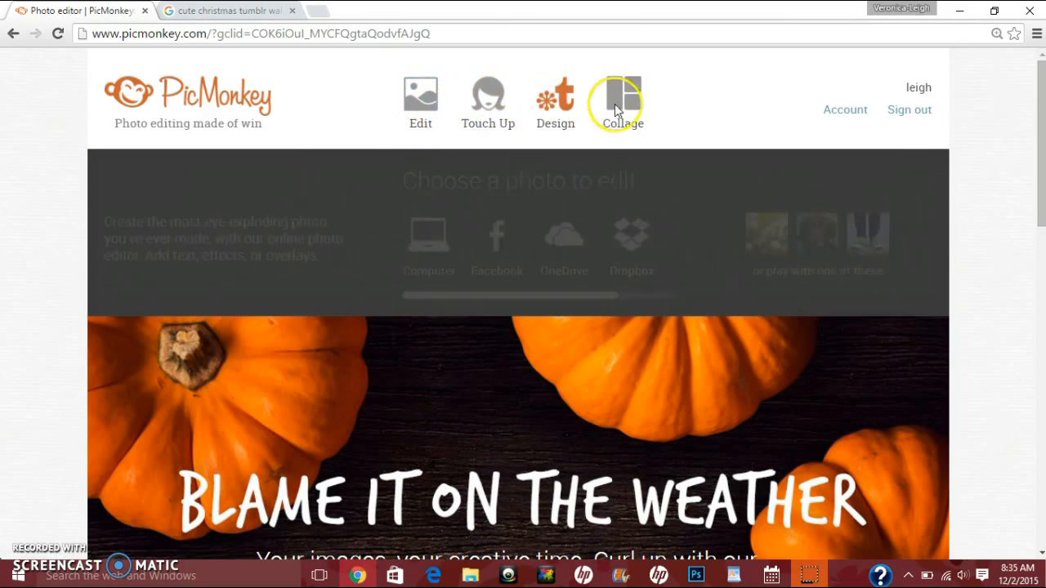
left_click(422, 104)
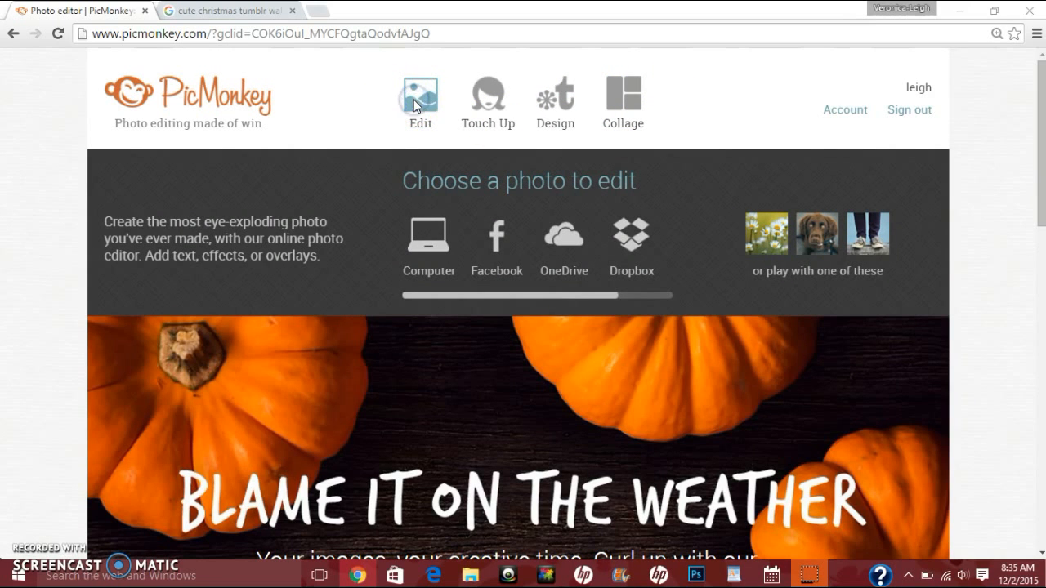
left_click(189, 39)
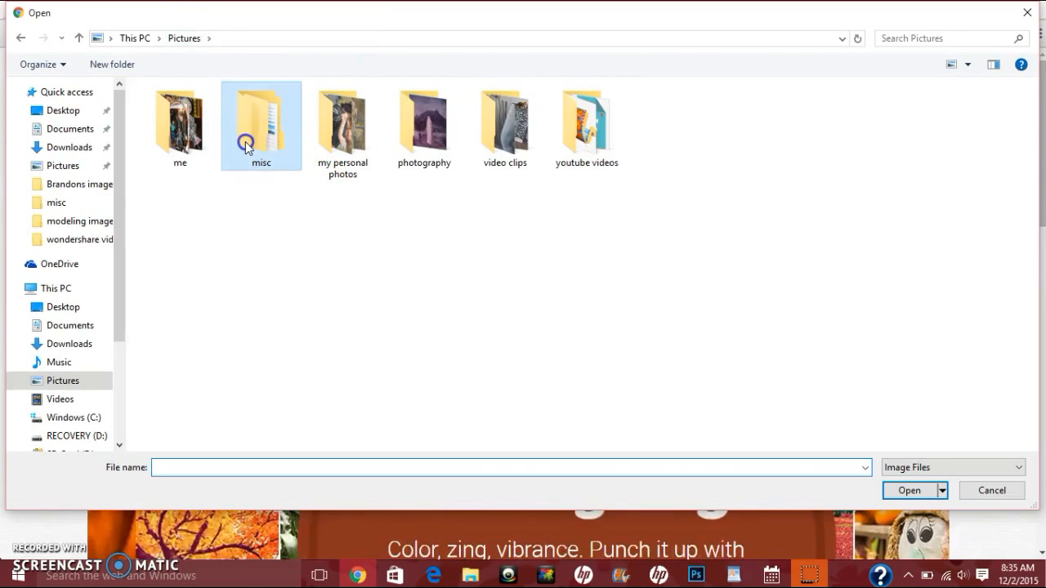
double_click(245, 142)
double_click(171, 140)
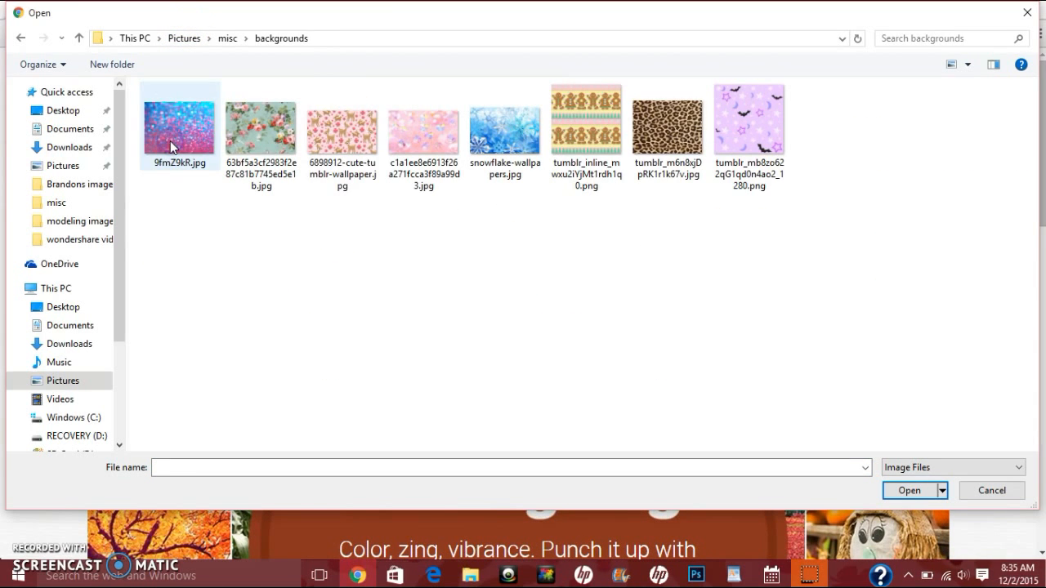
double_click(586, 123)
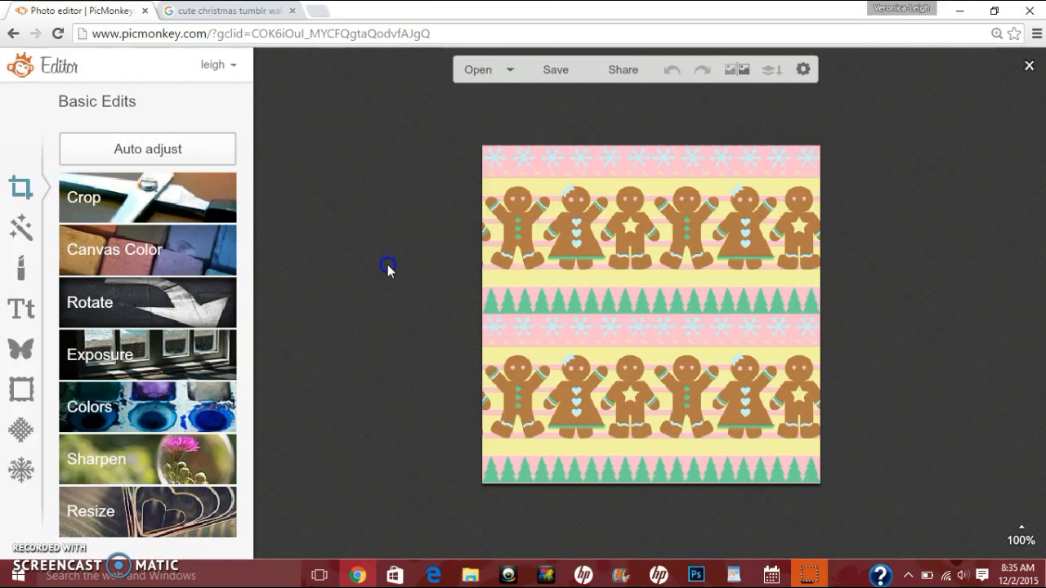
Step: Resize the image to 1280 x 720
left_click(198, 512)
left_click(70, 450)
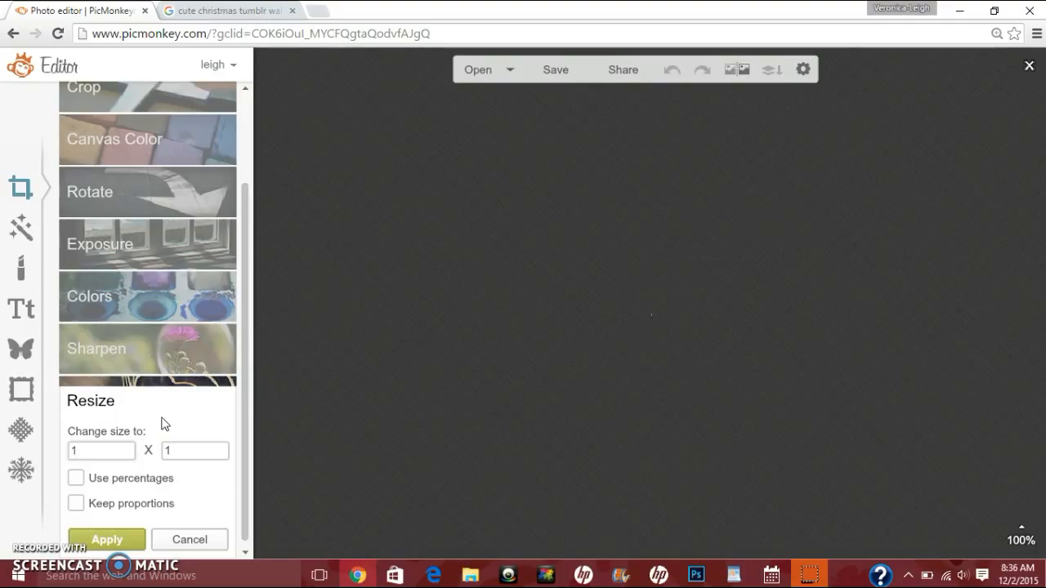
type("1280")
type("720")
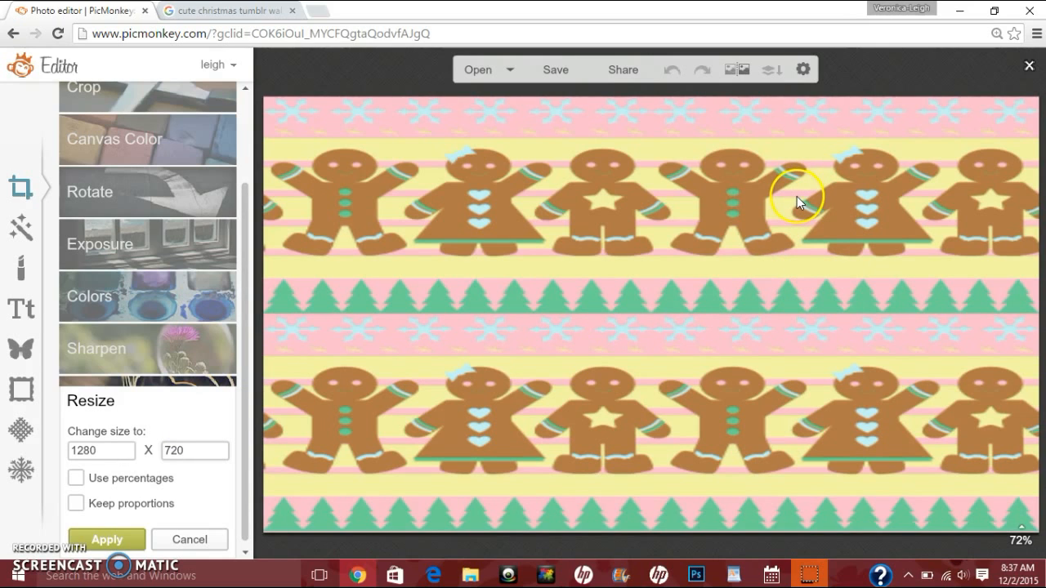
left_click(124, 539)
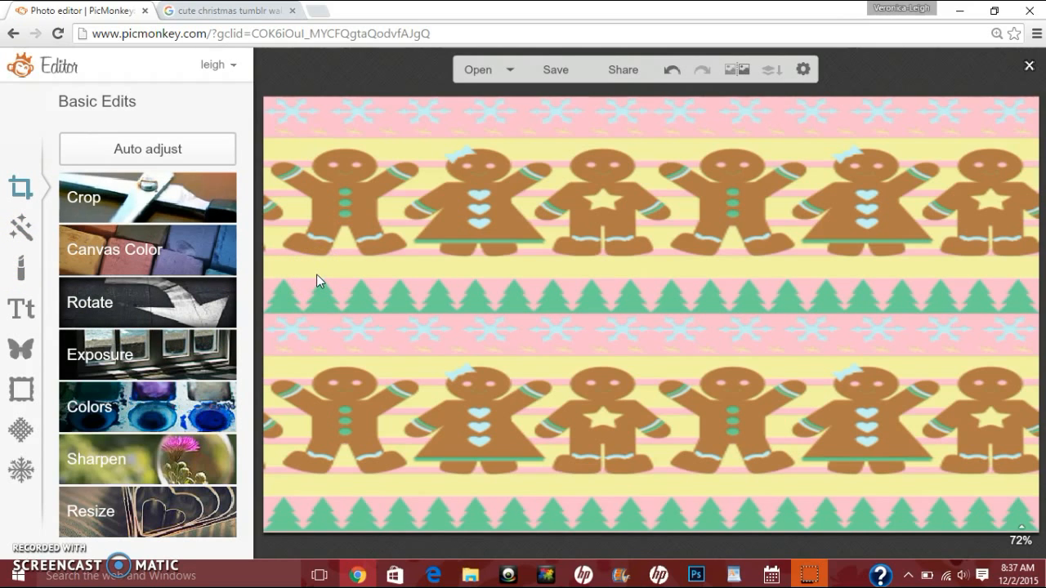
Step: Add a text box reading "Thanks For Watching!" in the middle of the image
left_click(22, 307)
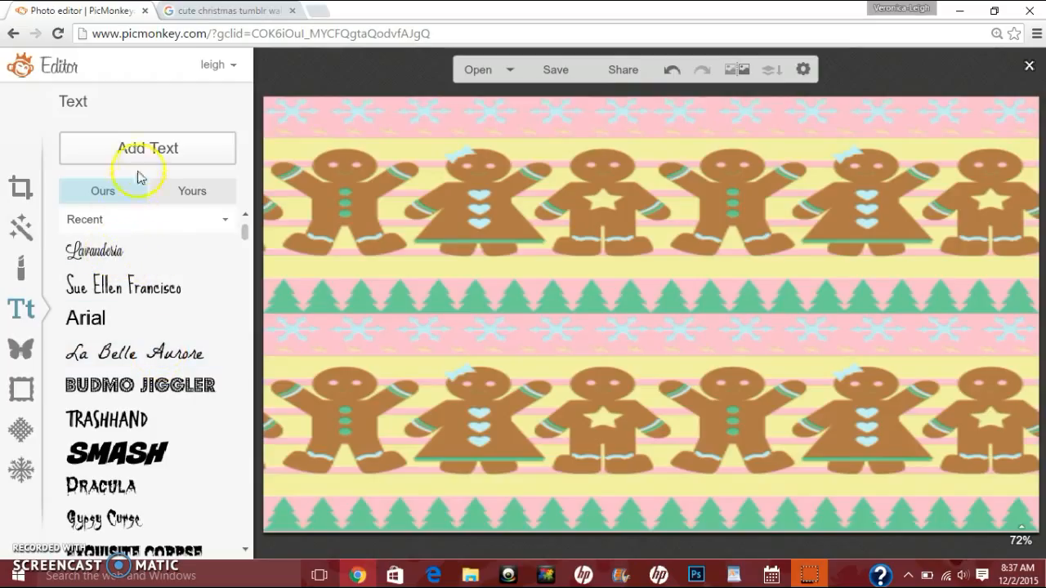
left_click(146, 147)
left_click(537, 330)
type("Thanks For Watching!")
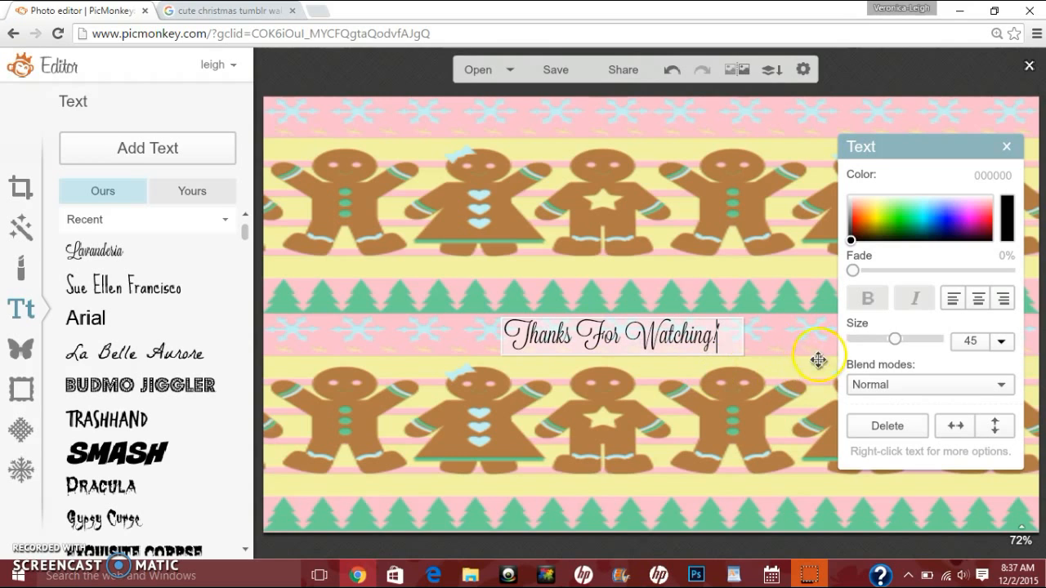
Step: Enlarge the text to size 127
left_click(803, 335)
left_click_drag(747, 339, 850, 344)
double_click(617, 338)
left_click_drag(356, 342, 389, 349)
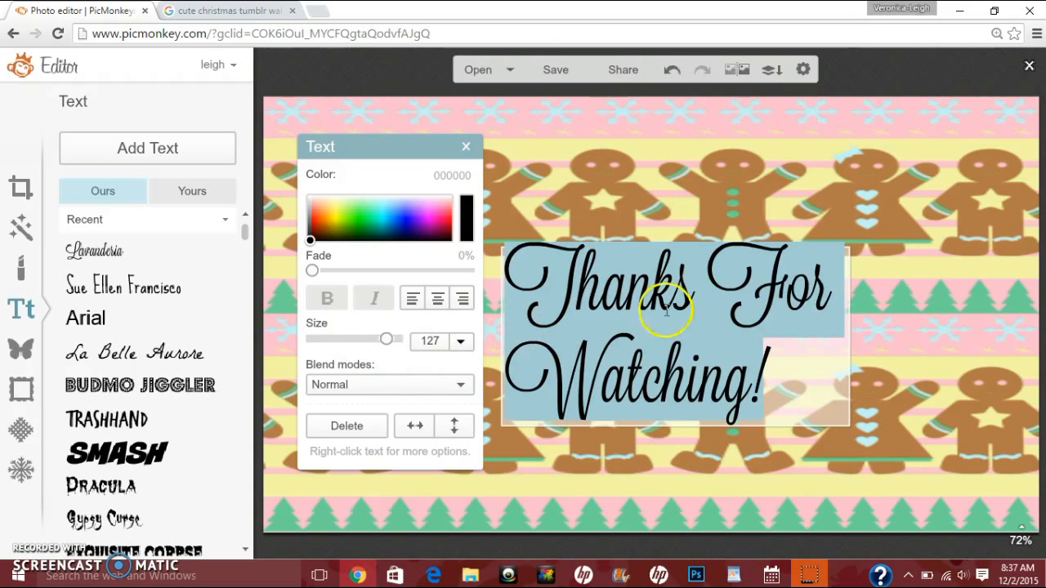
Step: Widen the text box so the text fits on one line and move it to the top of the image
left_click(857, 342)
left_click_drag(857, 342, 1043, 343)
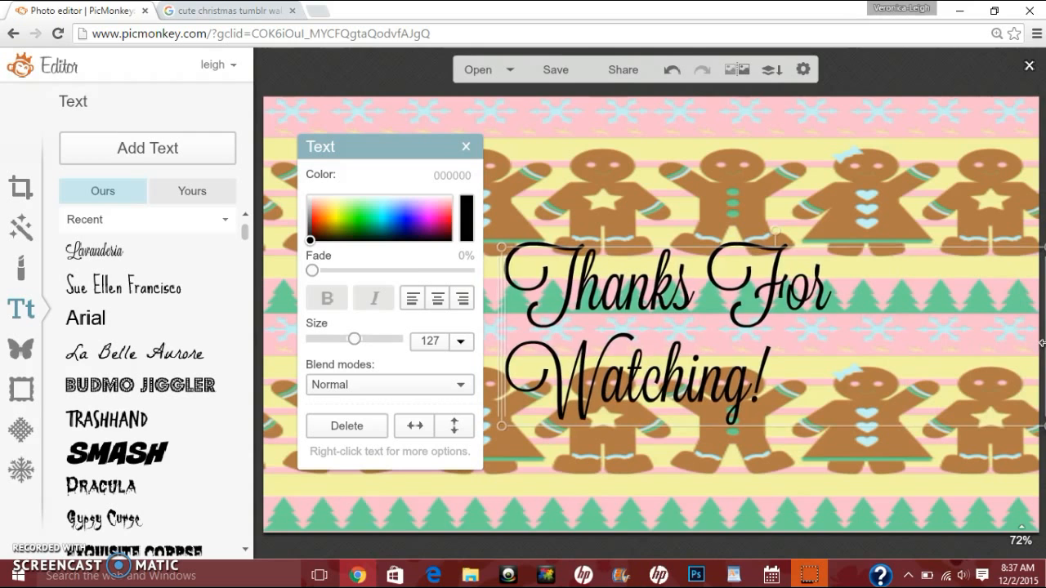
left_click_drag(499, 303, 335, 303)
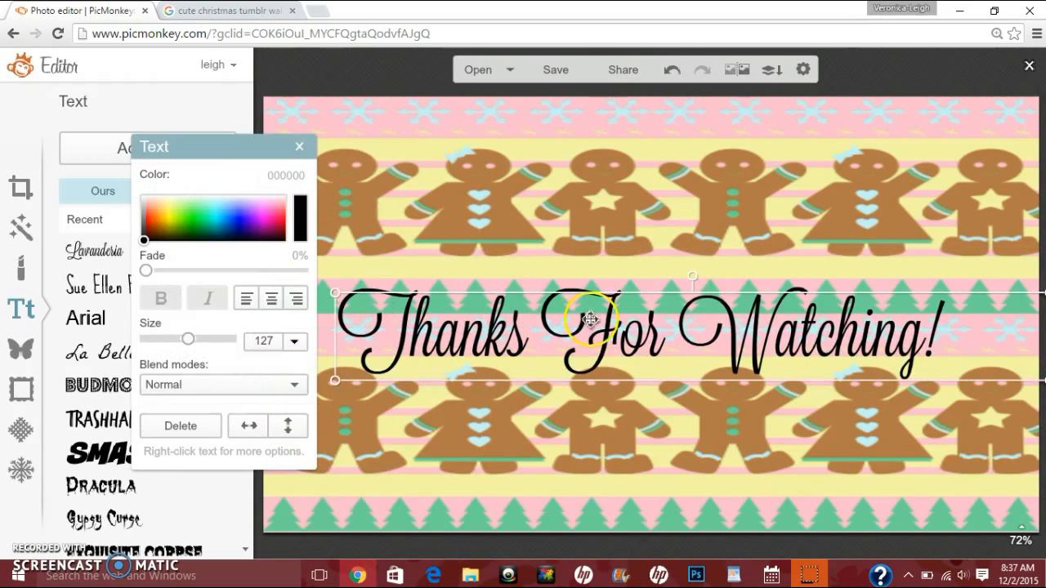
left_click_drag(630, 335, 628, 152)
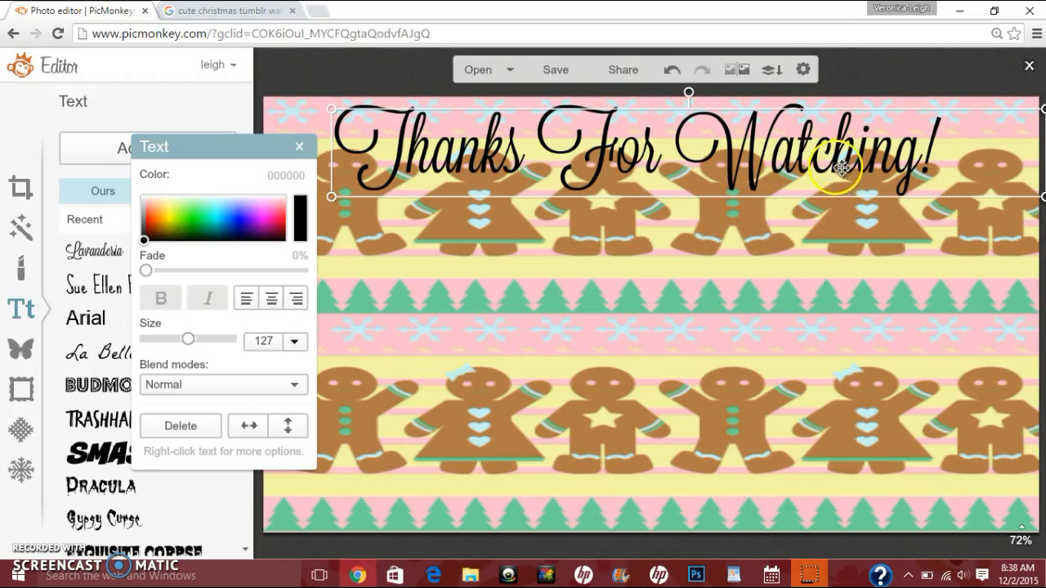
Step: Duplicate the text layer
double_click(734, 155)
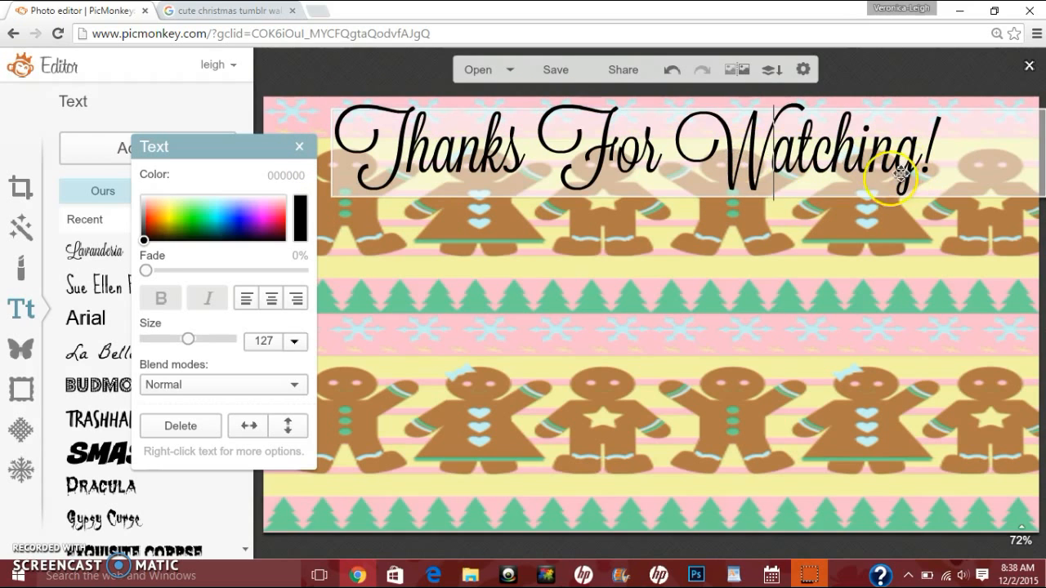
left_click(660, 177)
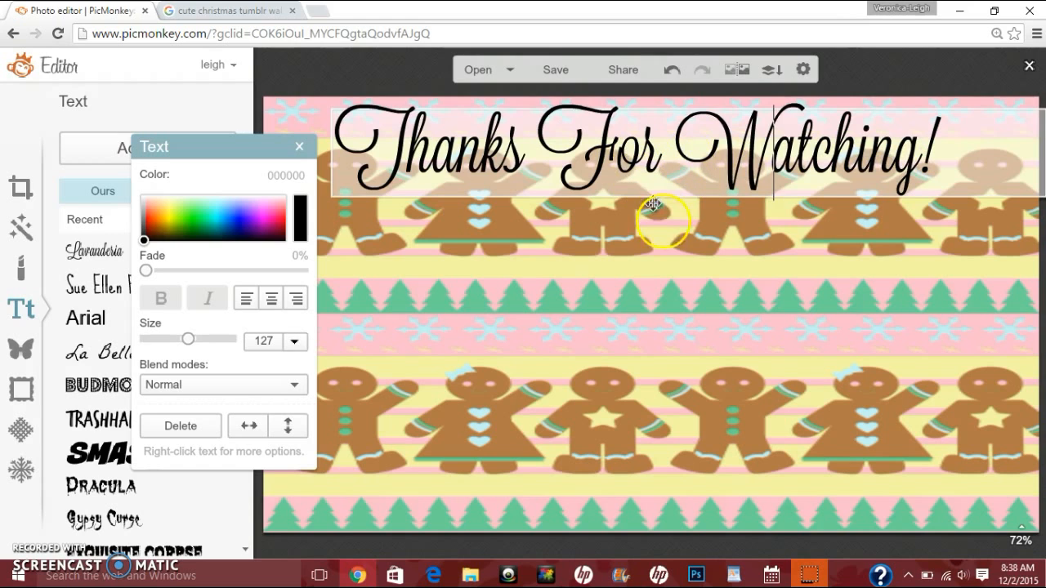
left_click(665, 229)
left_click(643, 156)
right_click(643, 156)
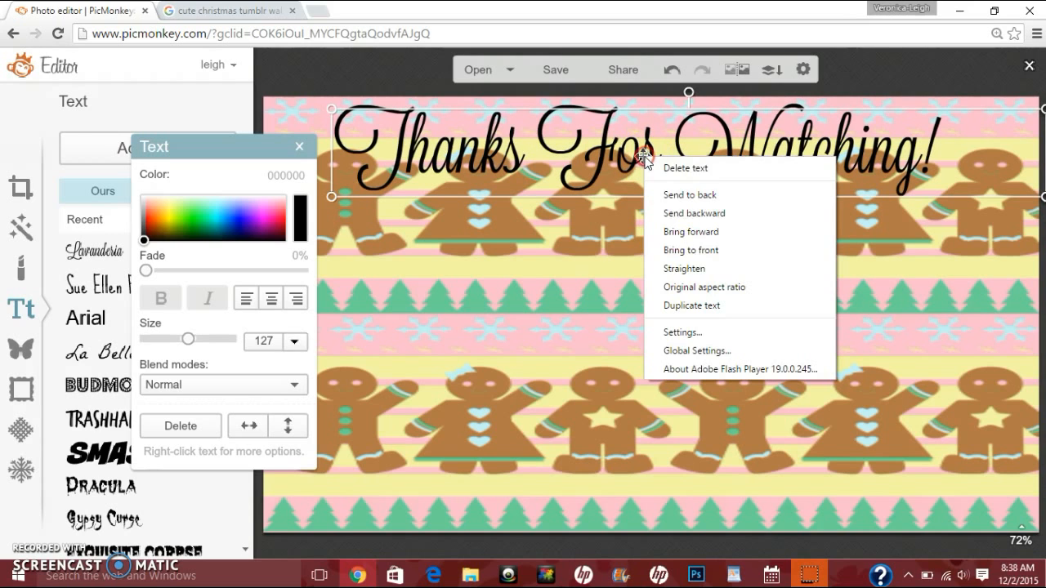
left_click(711, 307)
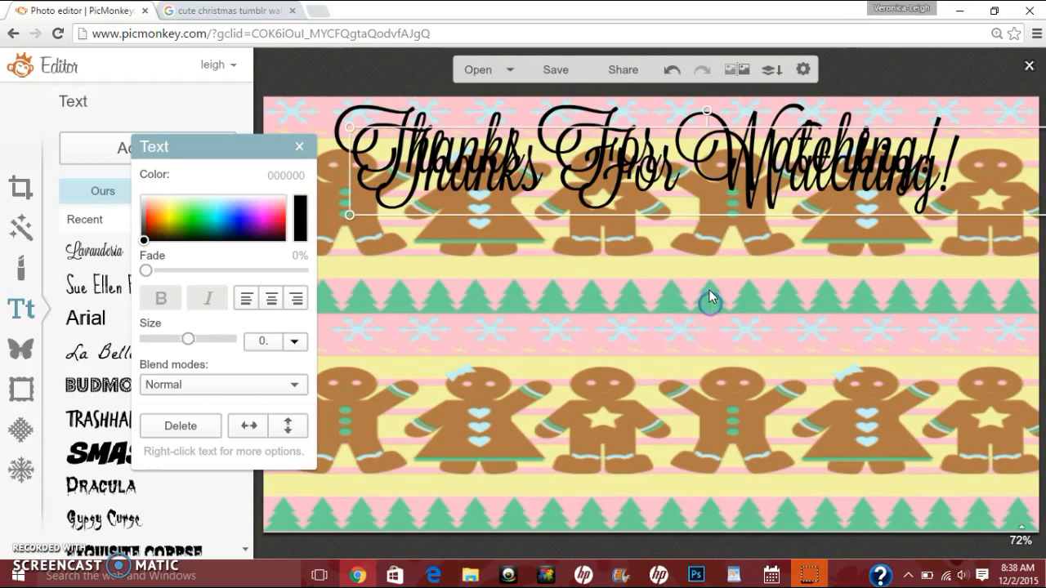
left_click(499, 181)
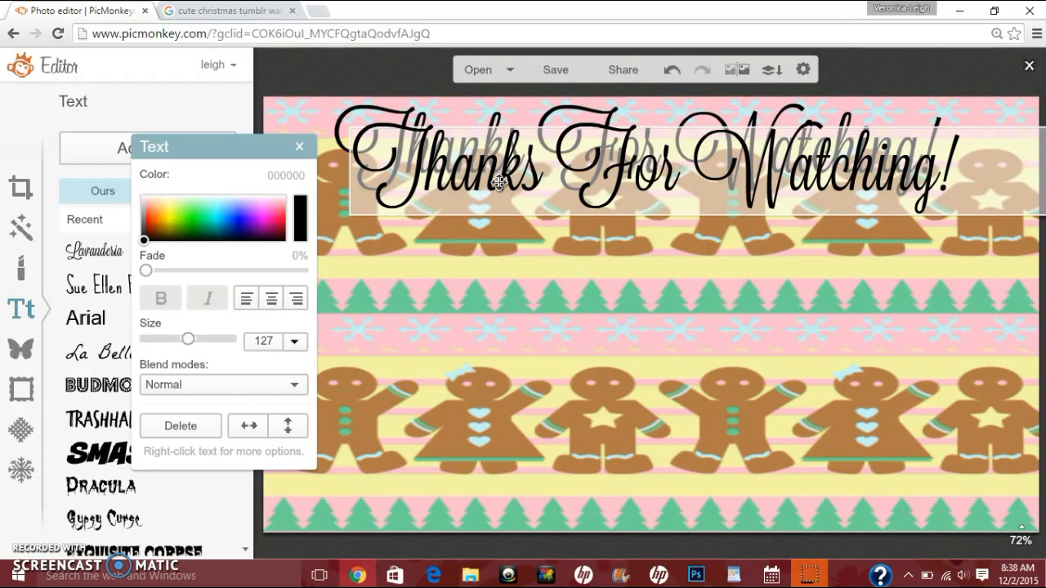
Step: Color the duplicate text white and shift it slightly up and left over the original
key("ctrl+a")
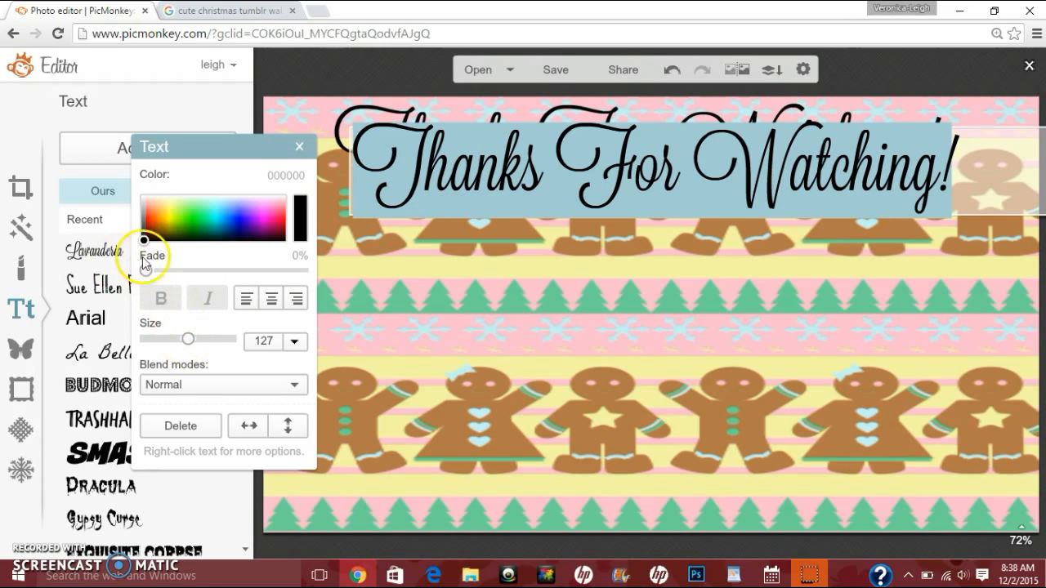
left_click_drag(144, 239, 141, 194)
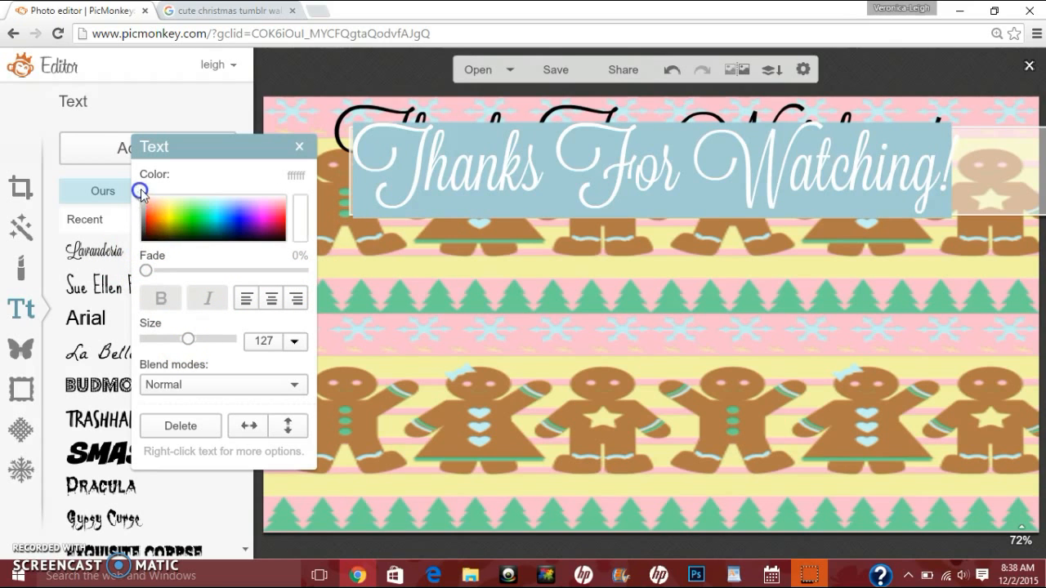
left_click(688, 283)
left_click_drag(643, 183, 624, 161)
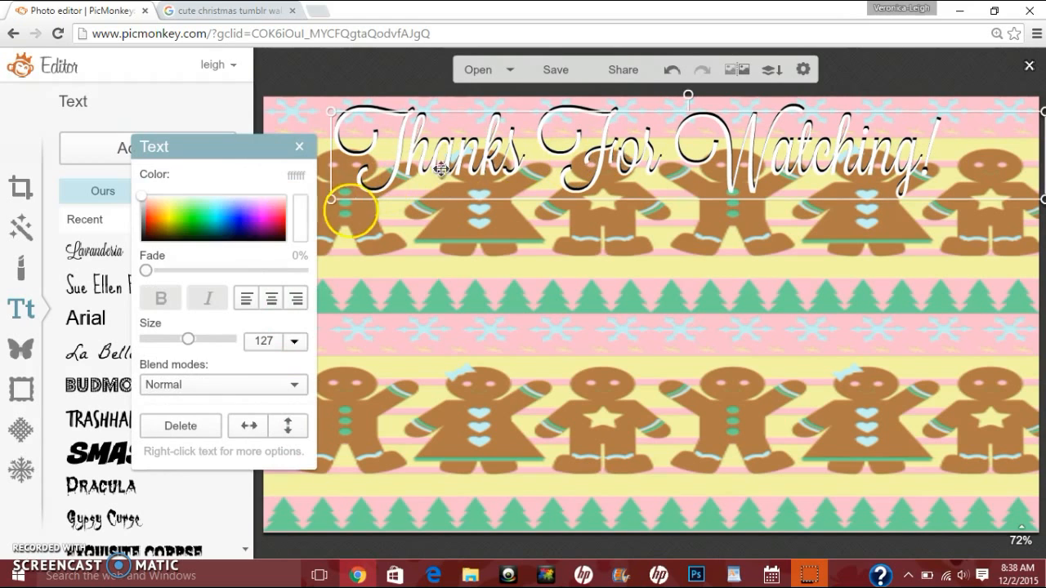
Step: Set the duplicate text color to blue 0682ff and combine all image elements
left_click_drag(269, 226, 228, 217)
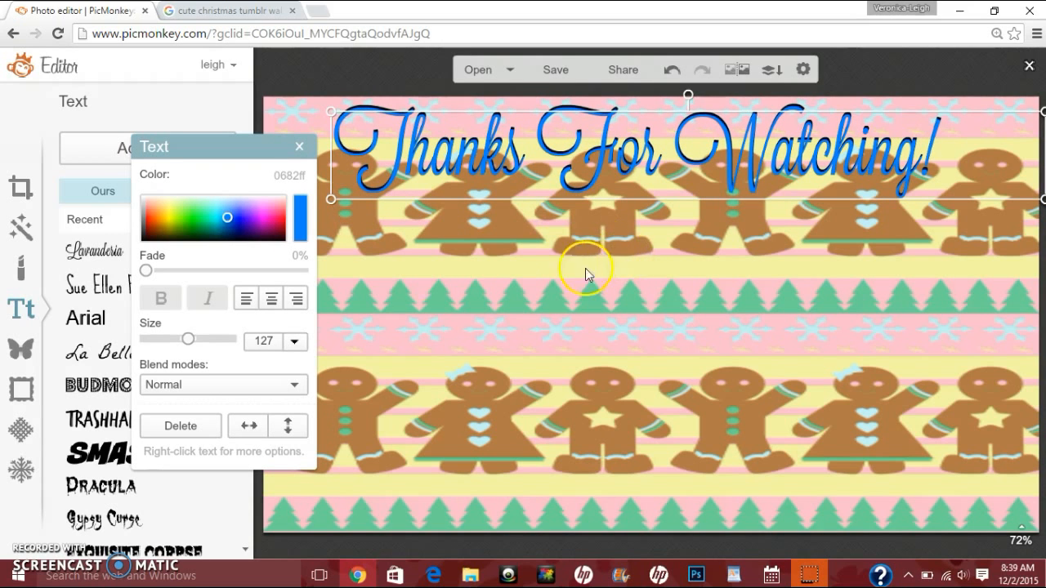
left_click(538, 307)
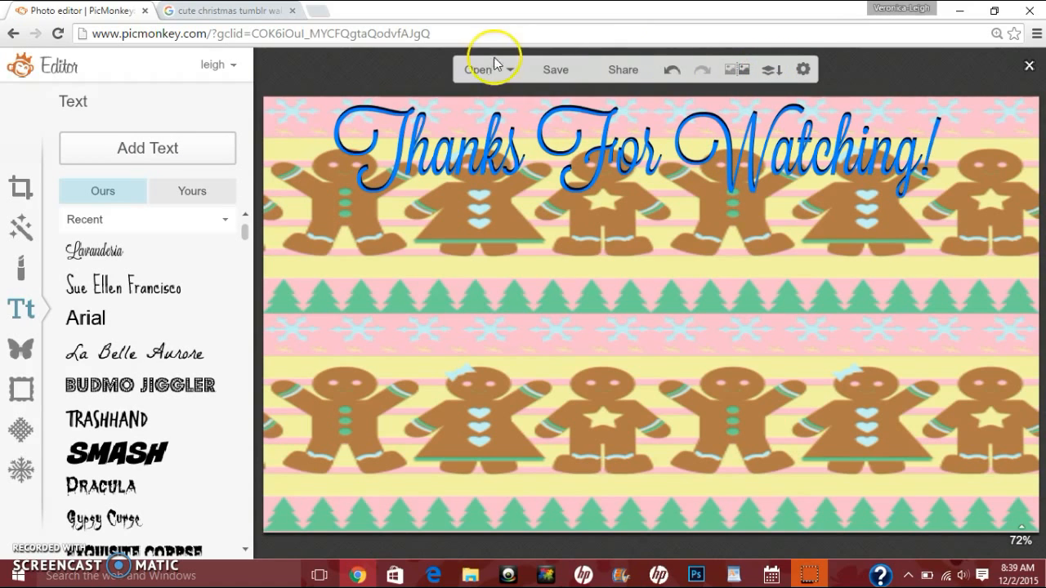
left_click(773, 69)
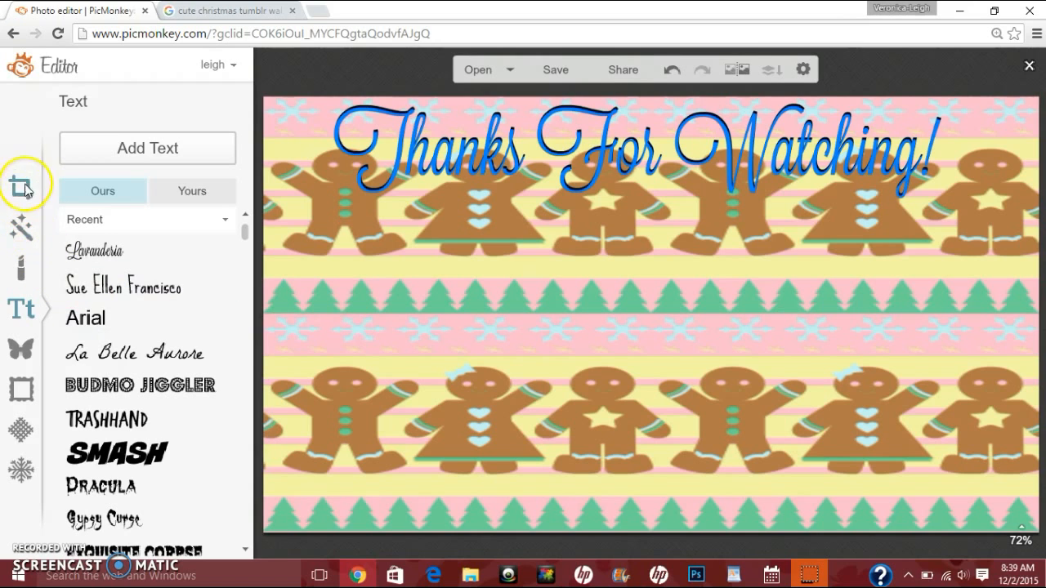
Step: Browse the overlay categories
left_click(22, 352)
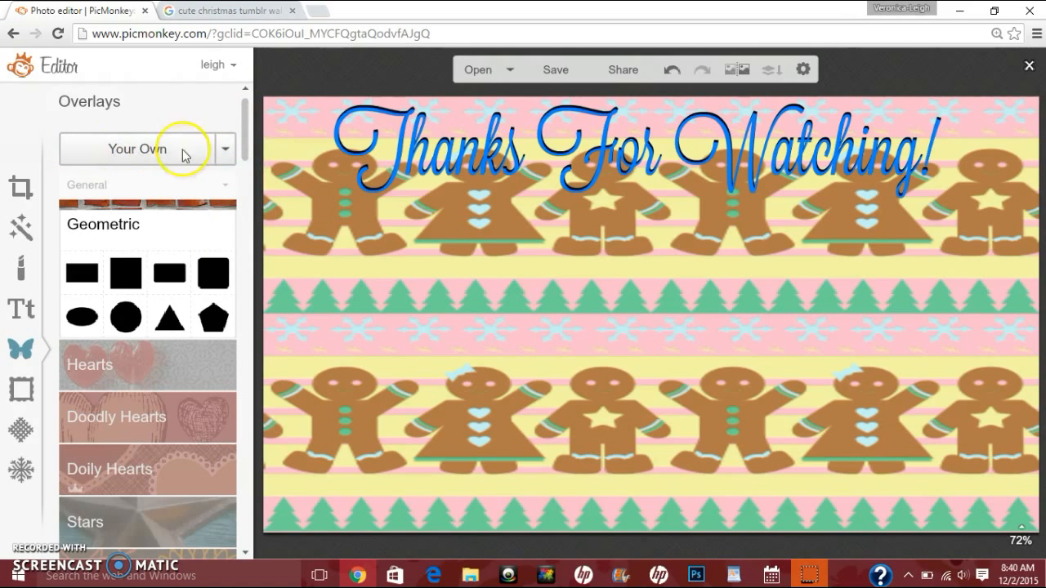
mouse_move(246, 129)
left_mouse_down()
mouse_move(244, 273)
mouse_move(248, 131)
left_mouse_up()
left_click(193, 190)
left_click(224, 186)
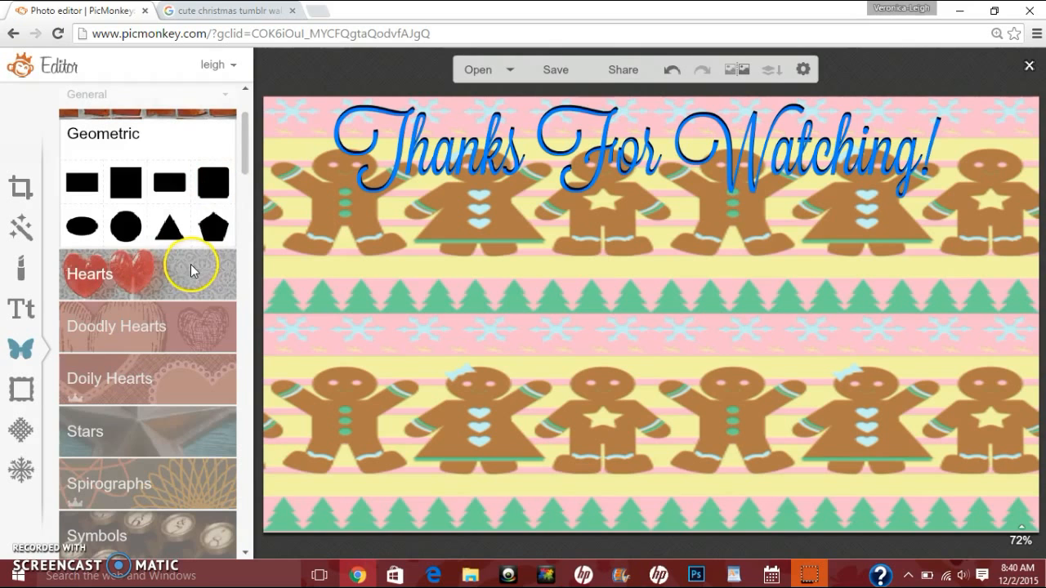
scroll(212, 418, "down", 2)
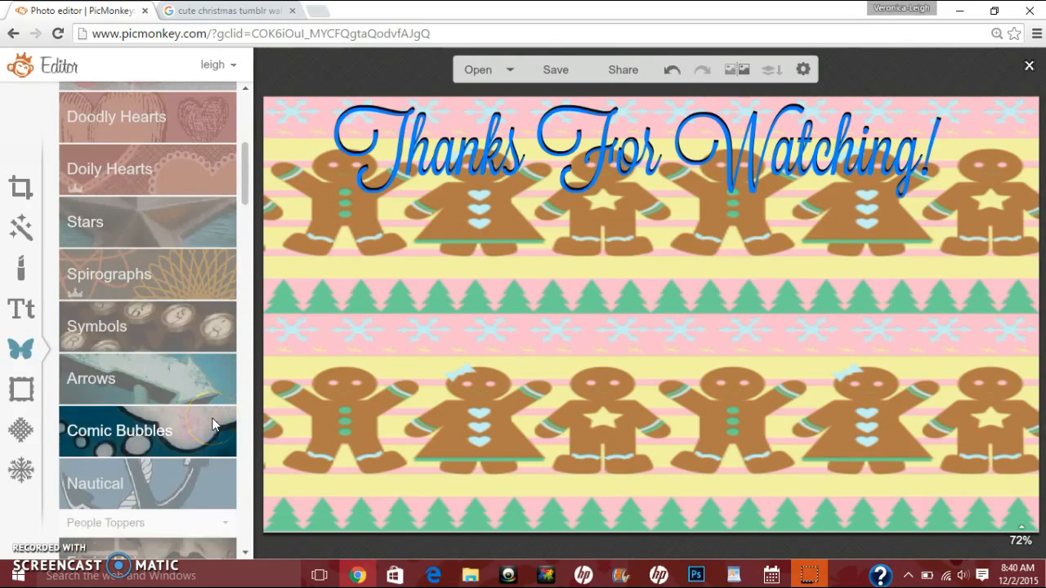
Step: Look through the Comic Bubbles overlay shapes and collapse their groups
scroll(212, 412, "down", 1)
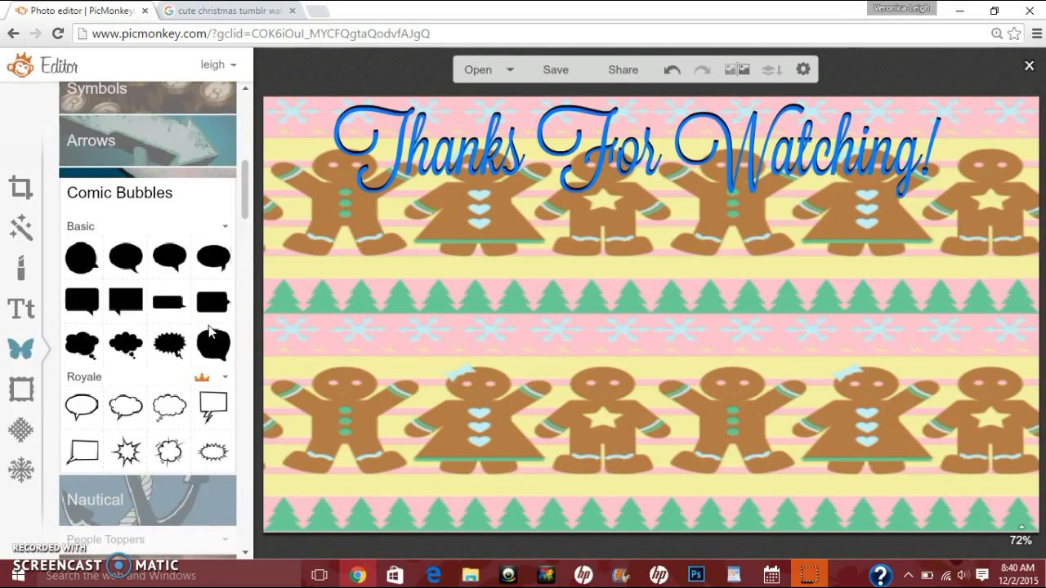
left_click_drag(245, 215, 245, 230)
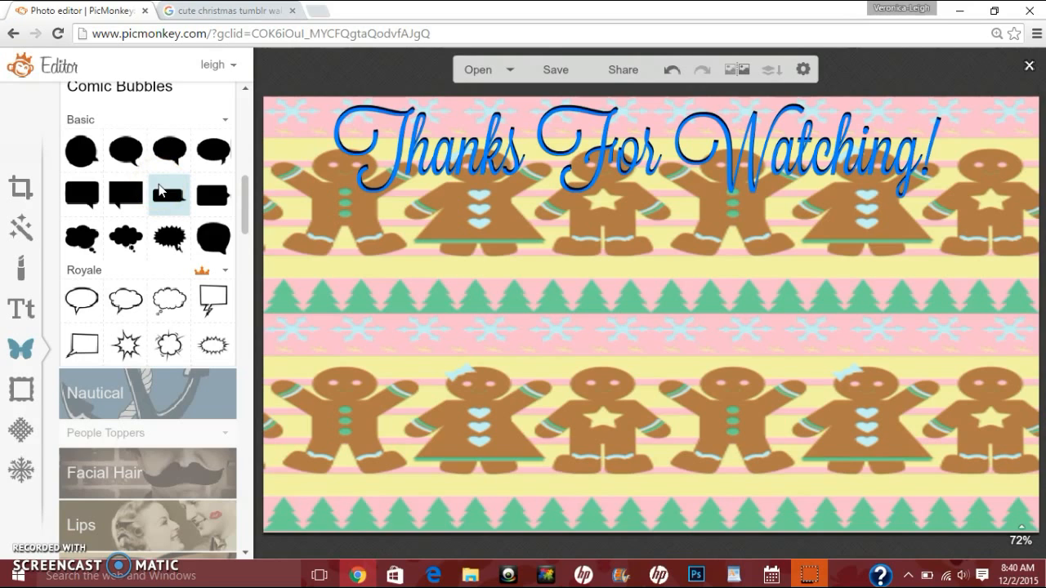
left_click(194, 301)
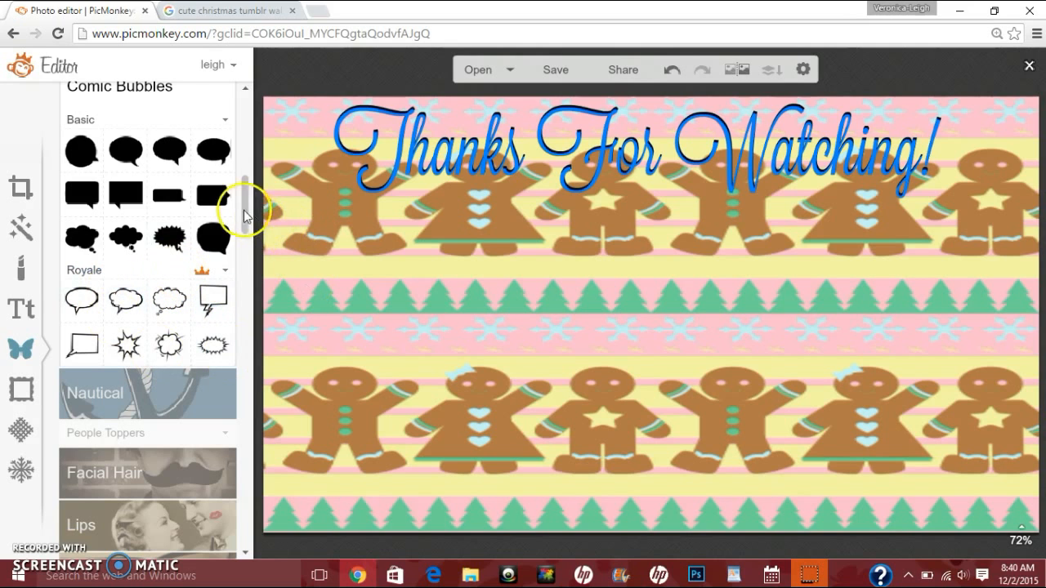
mouse_move(244, 205)
left_mouse_down()
mouse_move(237, 227)
mouse_move(253, 247)
mouse_move(246, 184)
left_mouse_up()
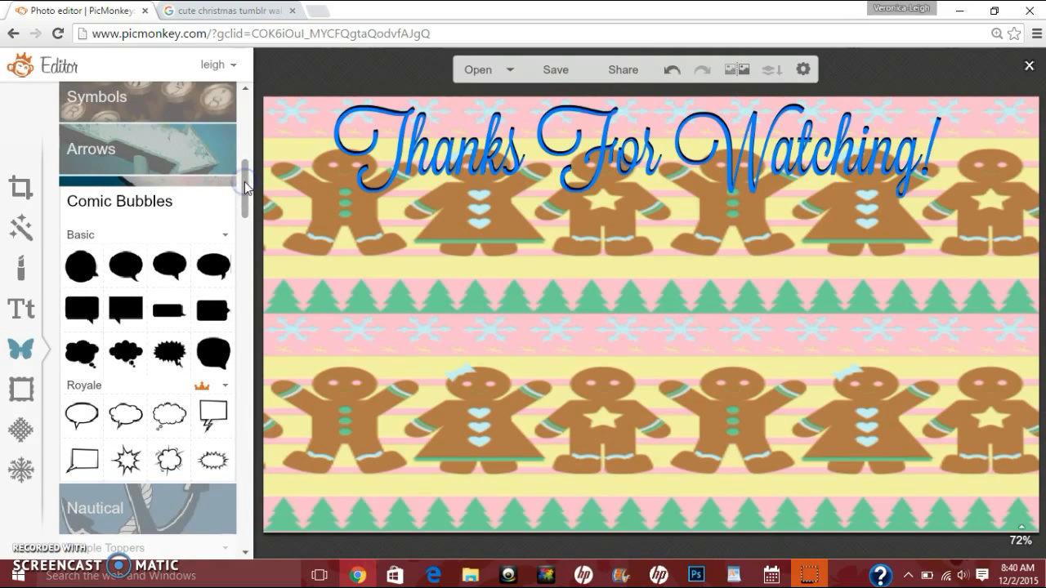
left_click(225, 236)
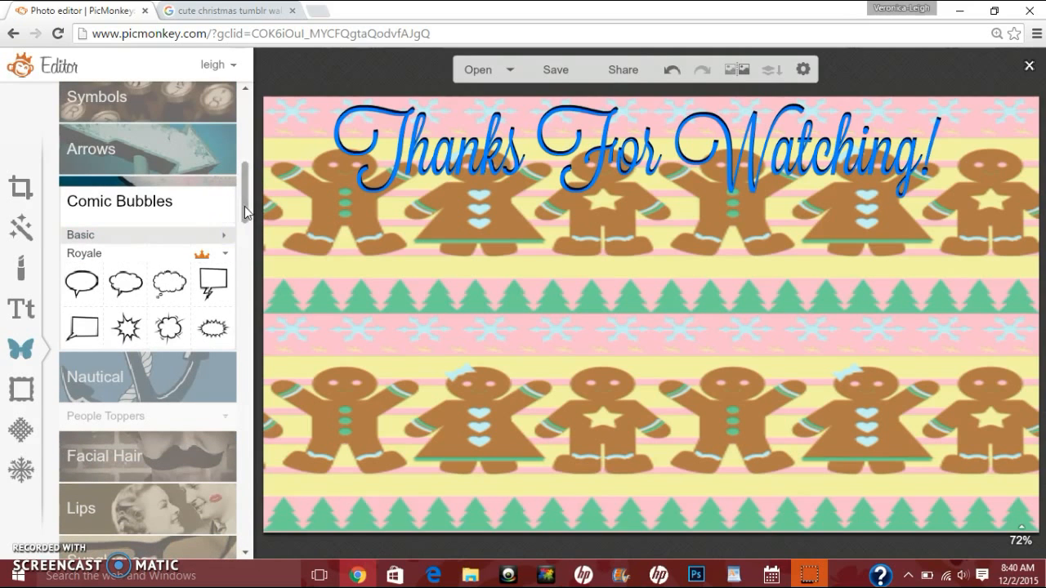
left_click(228, 255)
left_click_drag(244, 205, 246, 125)
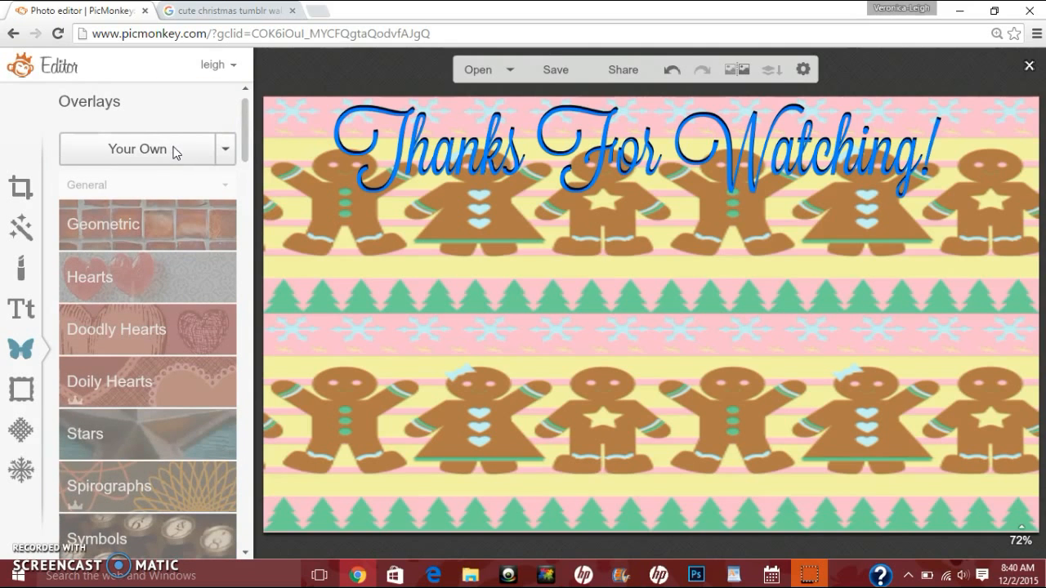
Step: Add a black rounded-rectangle overlay and stretch it into a wide bar below the title on the left
left_click(117, 231)
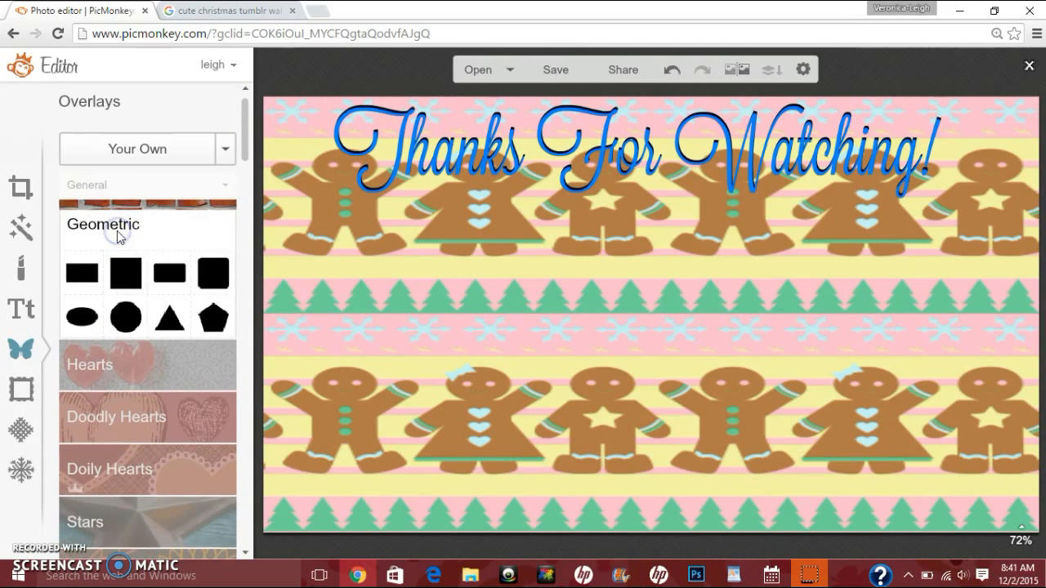
left_click(169, 272)
left_click_drag(621, 368, 383, 380)
left_click_drag(378, 335, 395, 353)
left_click_drag(524, 382, 393, 276)
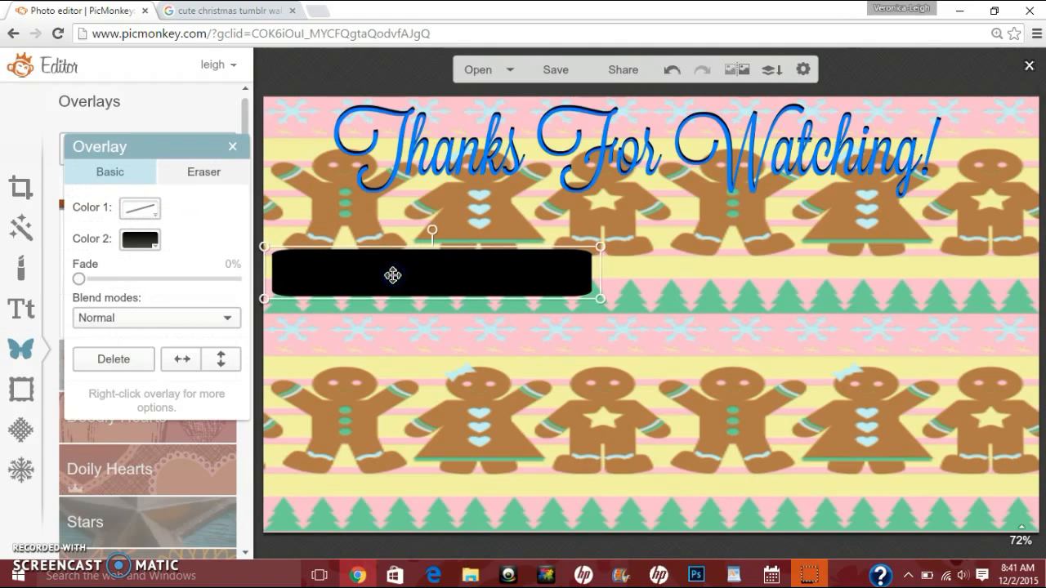
Step: Duplicate the bar and move the copy just below the original
right_click(393, 276)
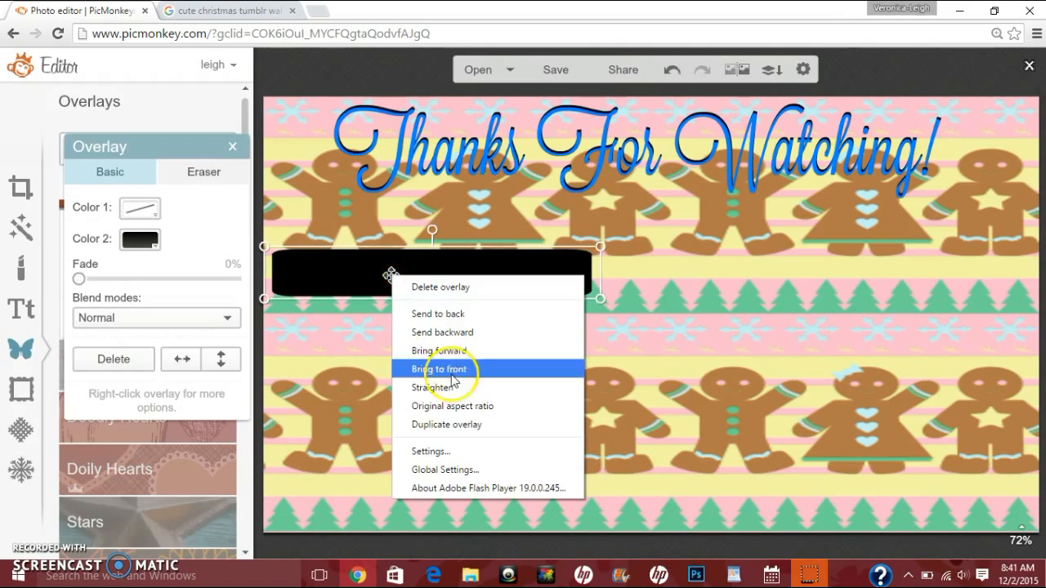
left_click(448, 425)
left_click_drag(391, 275, 406, 328)
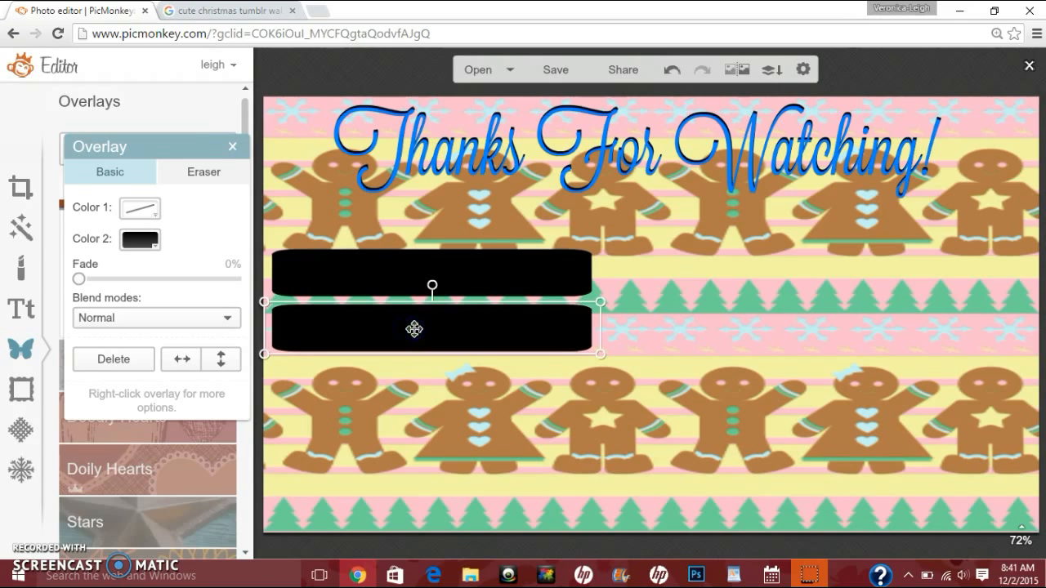
Step: Fade the upper bar to 23% and the lower bar to 20%
left_click(535, 465)
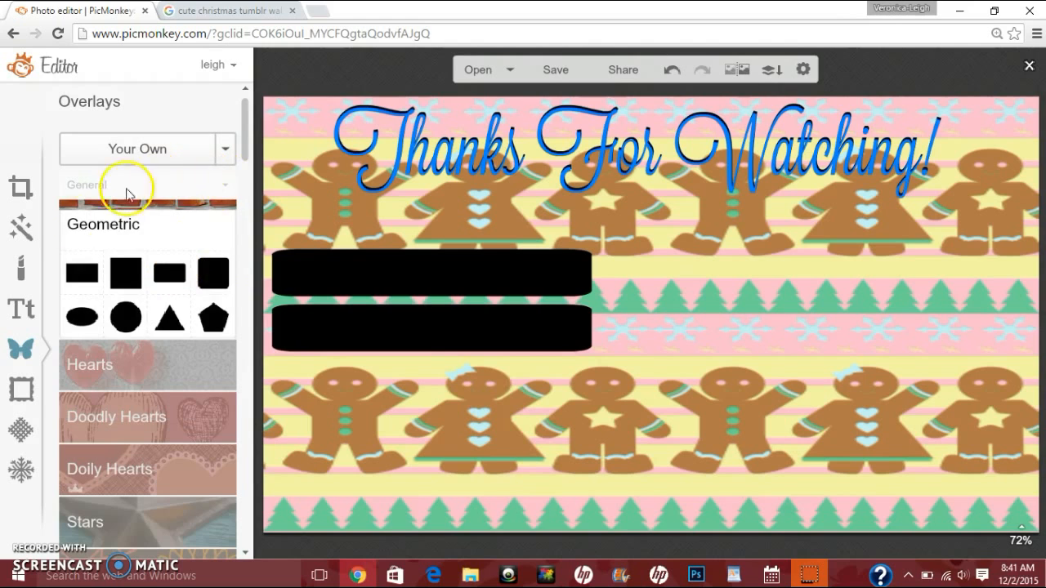
left_click(333, 290)
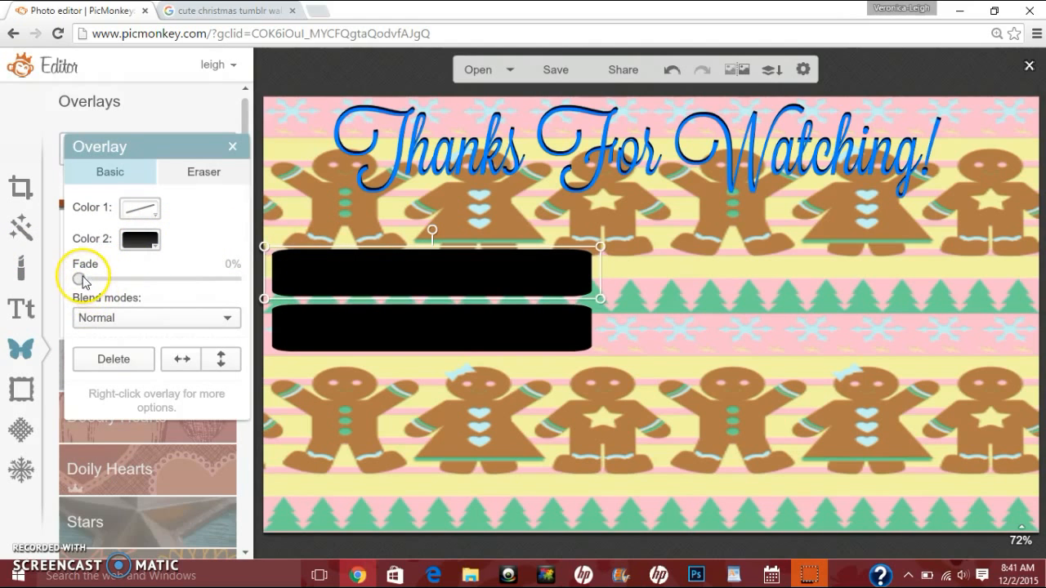
left_click_drag(99, 282, 120, 283)
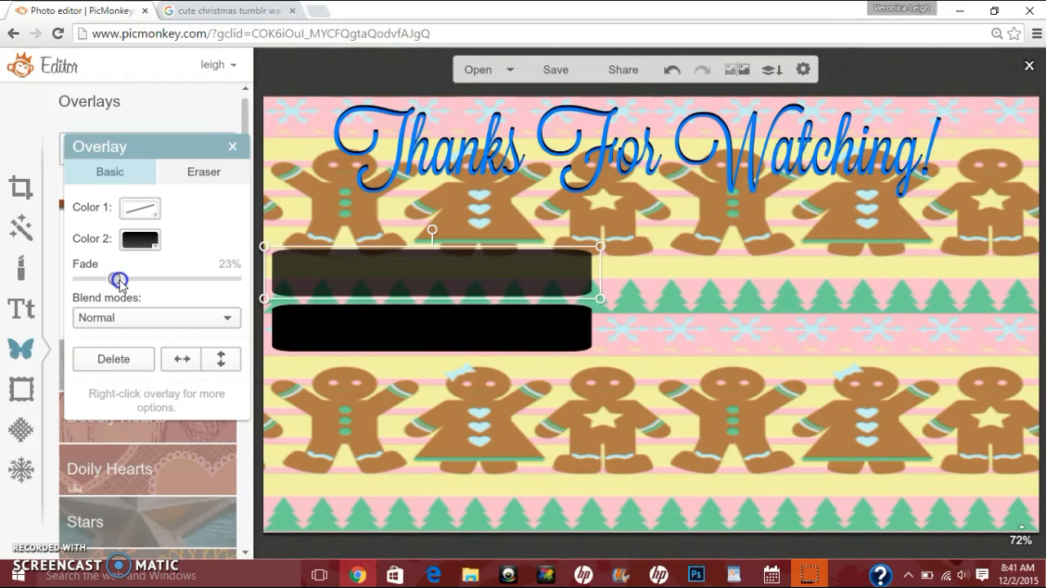
left_click(317, 323)
left_click(78, 279)
left_click_drag(79, 282, 112, 286)
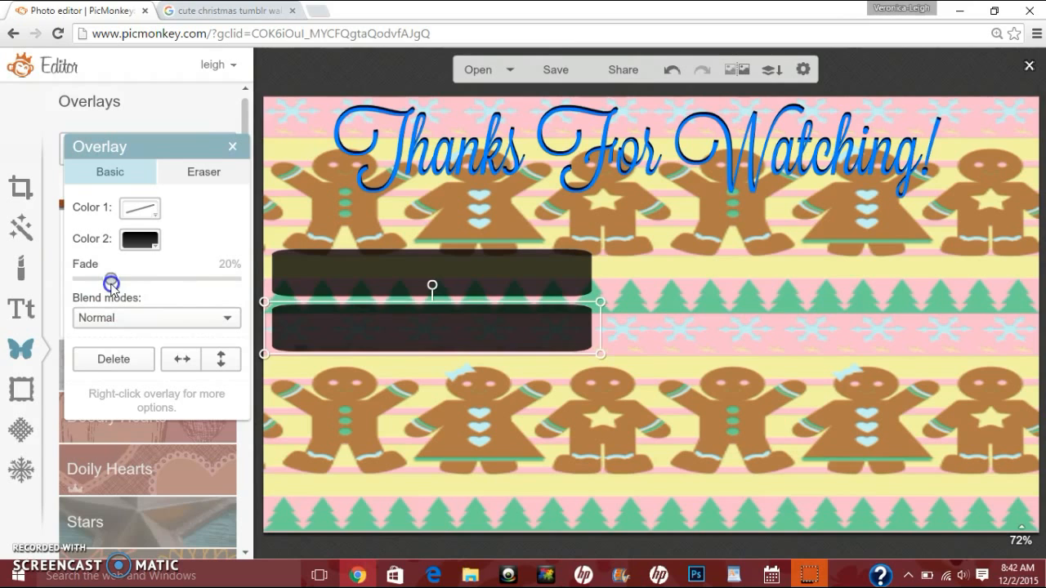
left_click(276, 198)
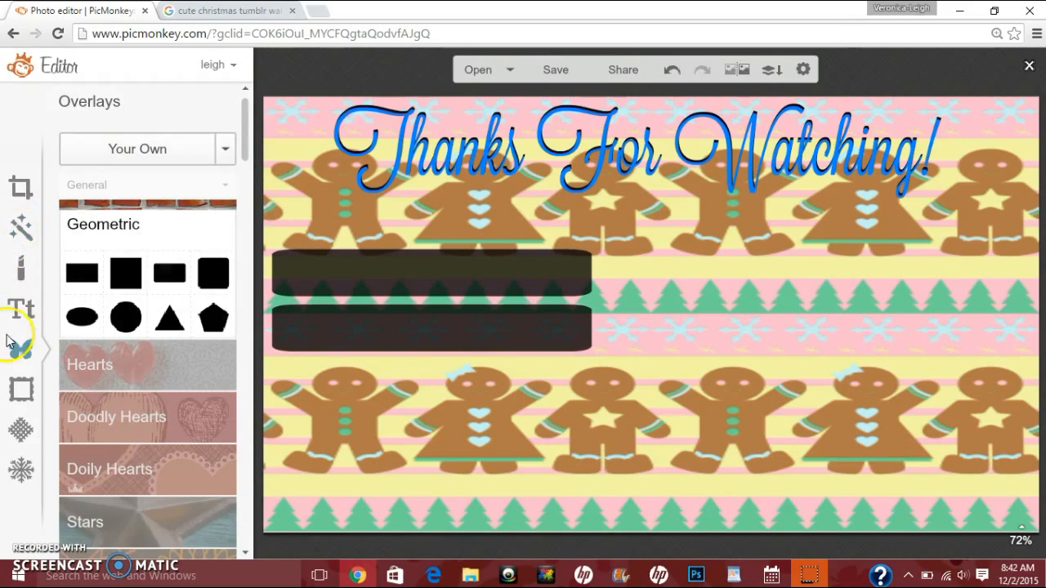
Step: Add your own overlay twitter.png and shrink it onto the left end of the upper bar
left_click(147, 151)
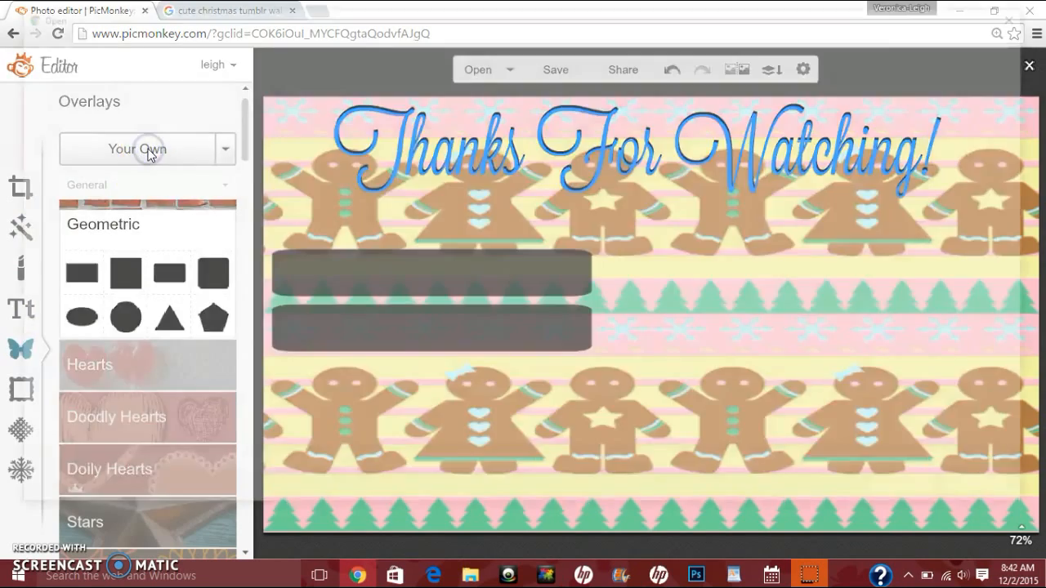
left_click(747, 274)
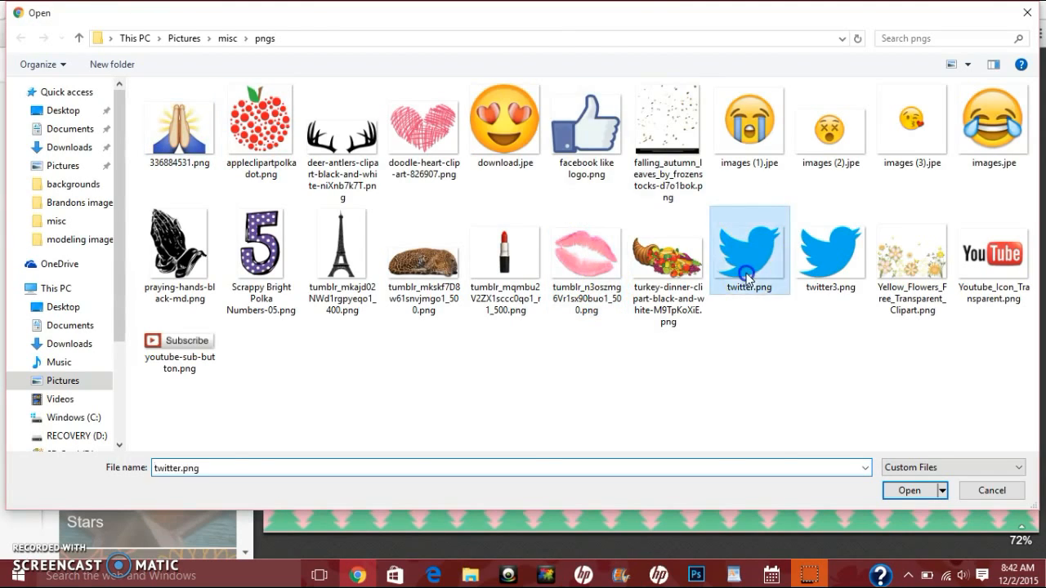
double_click(747, 274)
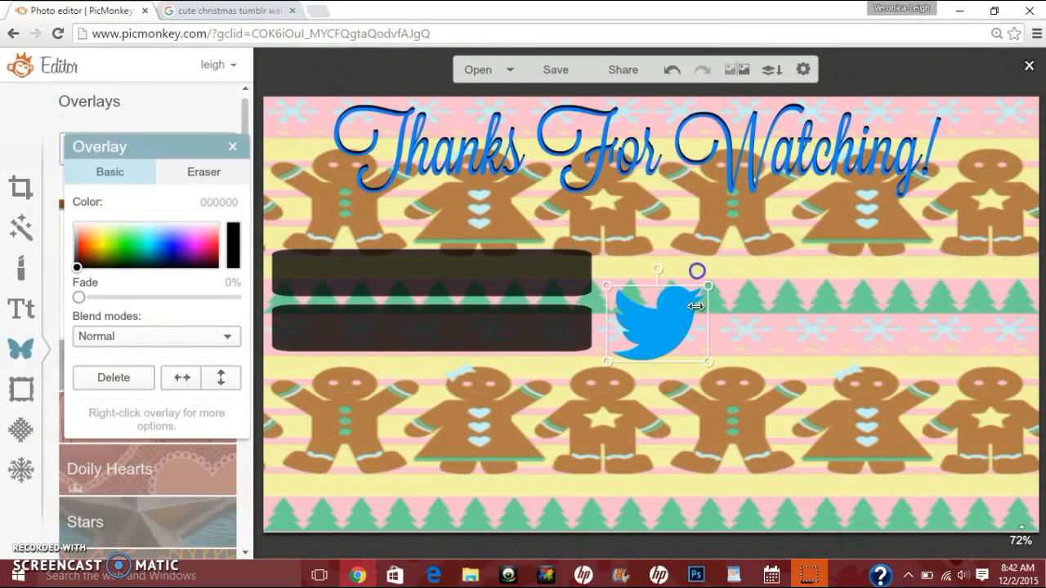
left_click_drag(708, 290, 312, 267)
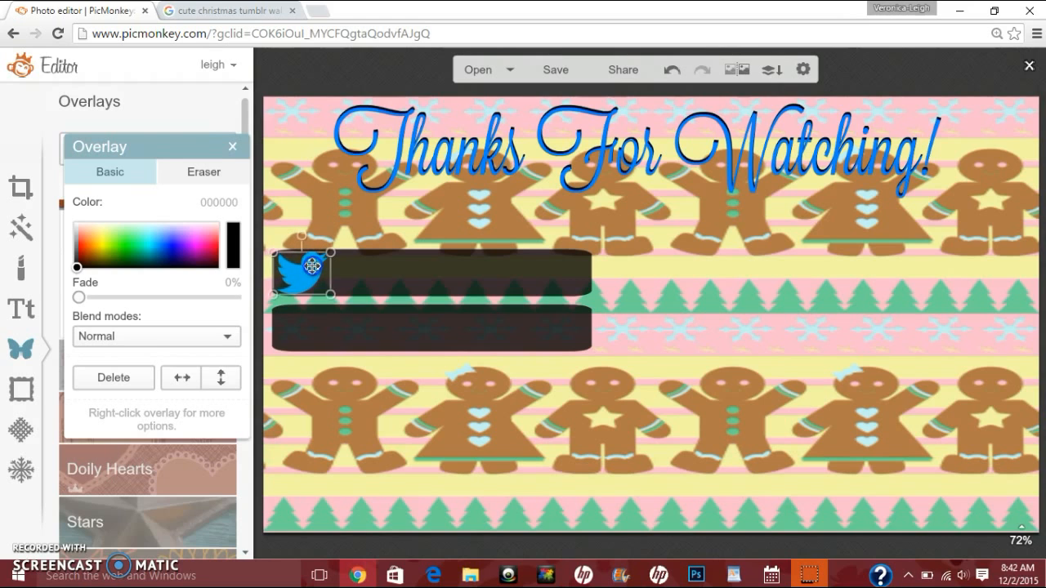
Step: Add your own overlay facebook like logo.png and shrink it onto the left end of the lower bar
left_click(393, 218)
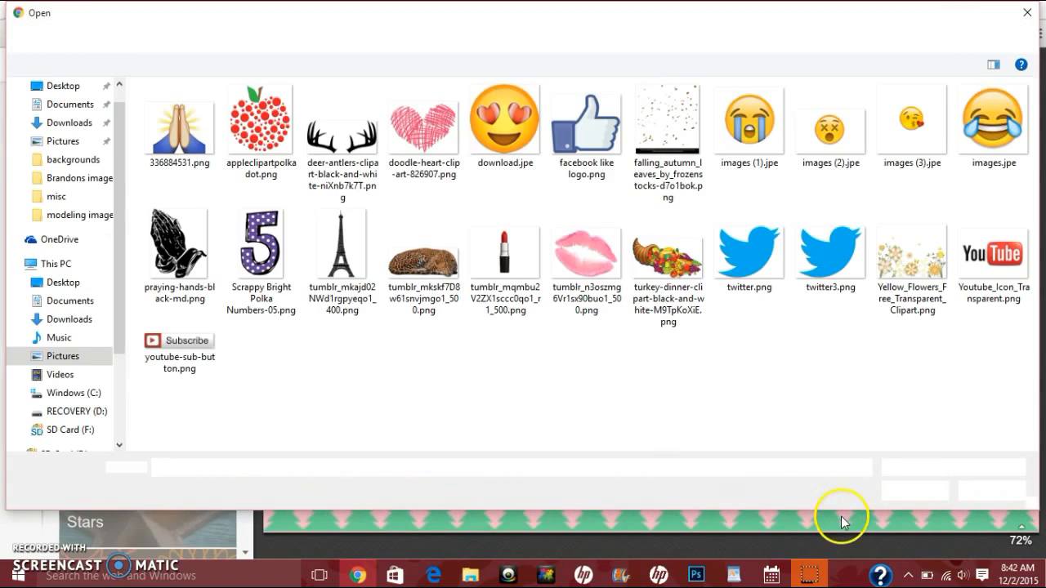
left_click(561, 145)
double_click(560, 145)
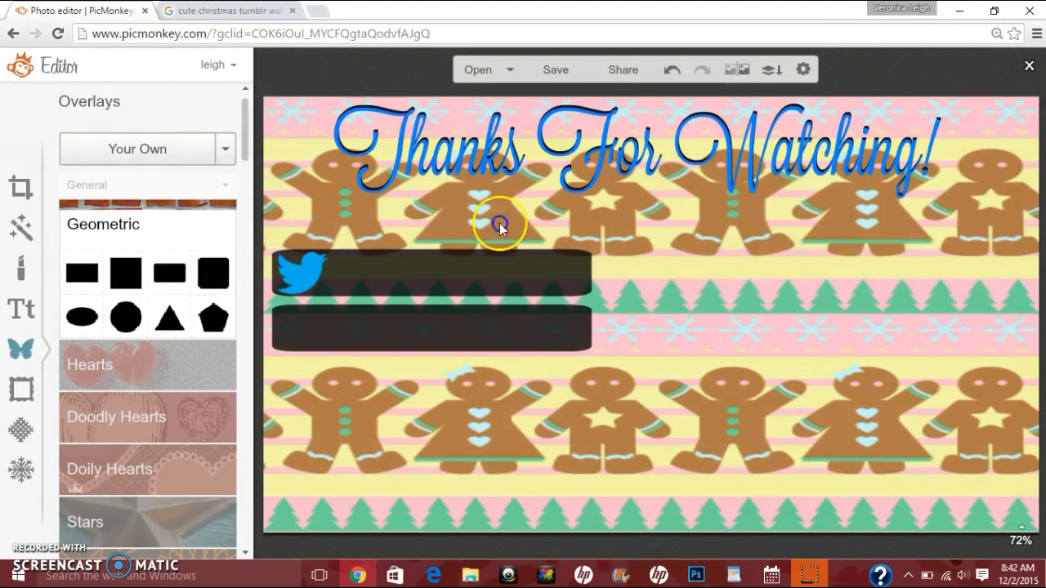
left_click(712, 290)
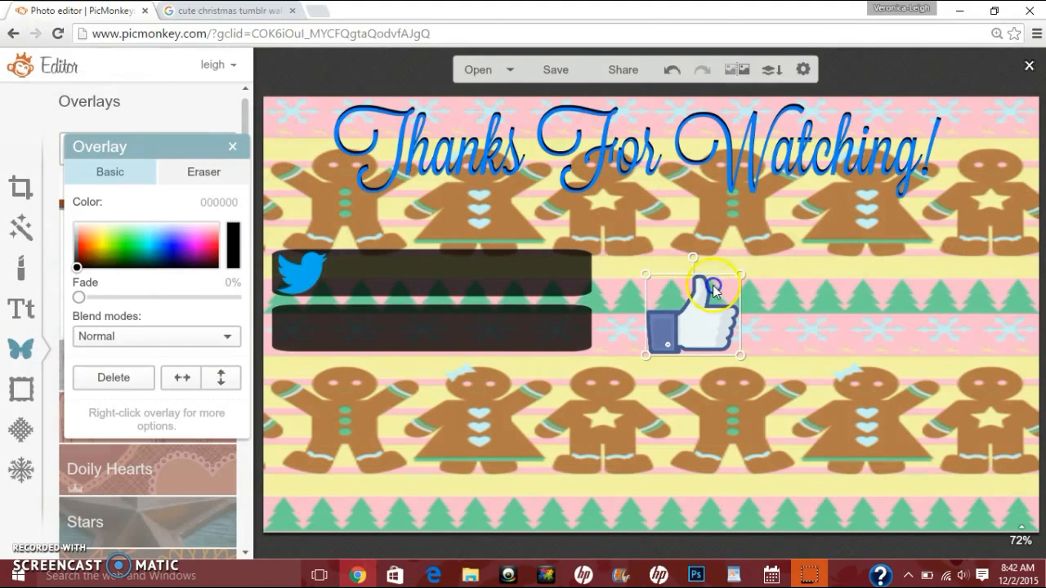
left_click_drag(737, 270, 323, 327)
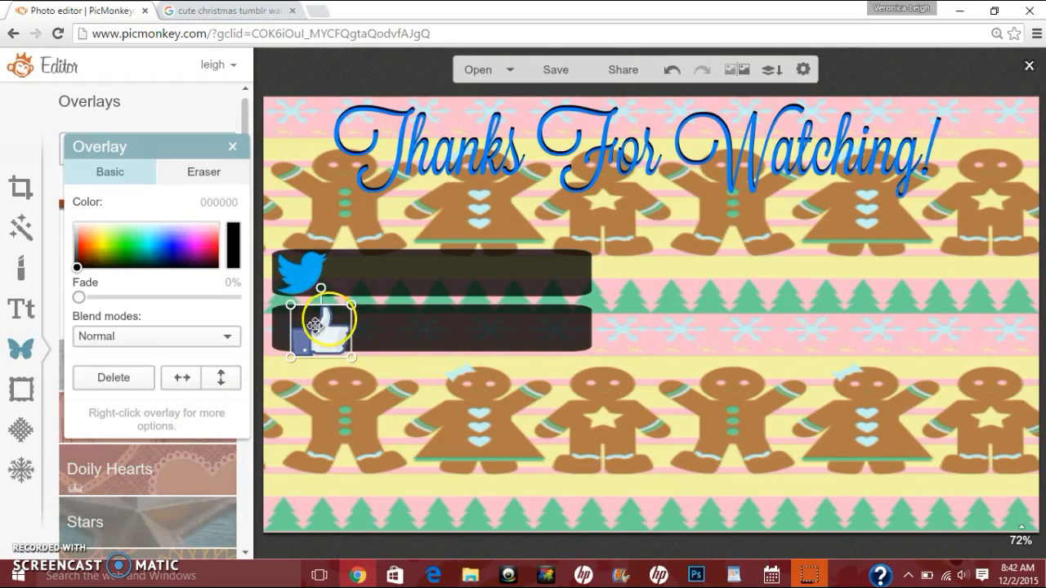
left_click_drag(351, 303, 343, 311)
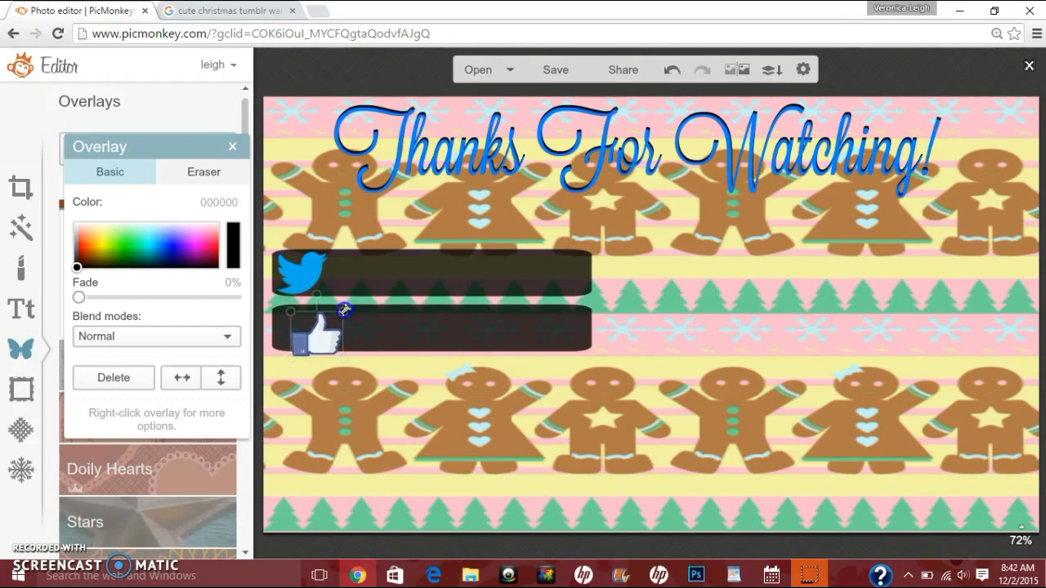
left_click_drag(311, 345, 297, 336)
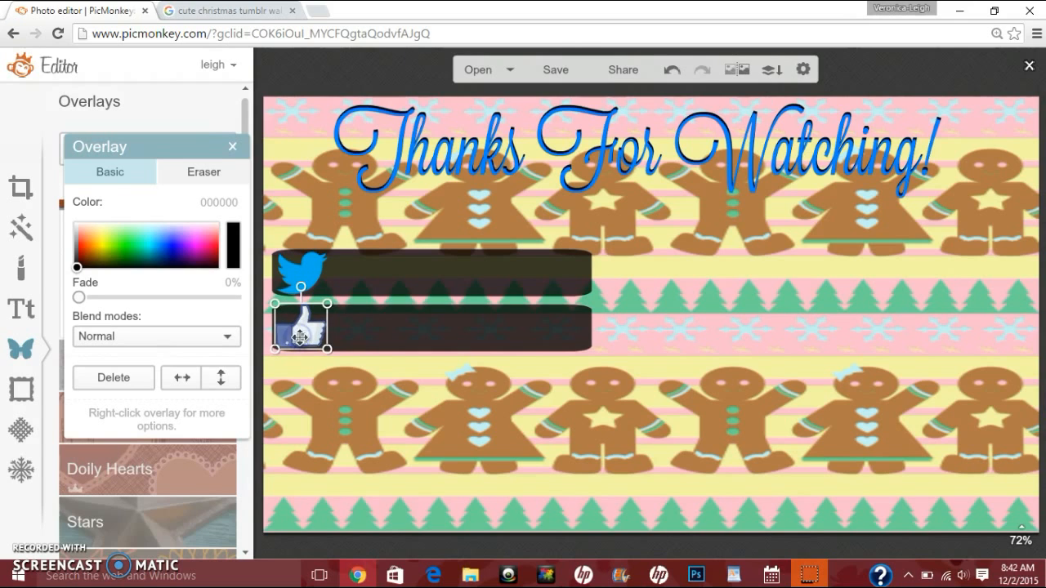
Step: Rearrange the lower bar and the like icon so the icon sits on top of the bar's left end
left_click(335, 331)
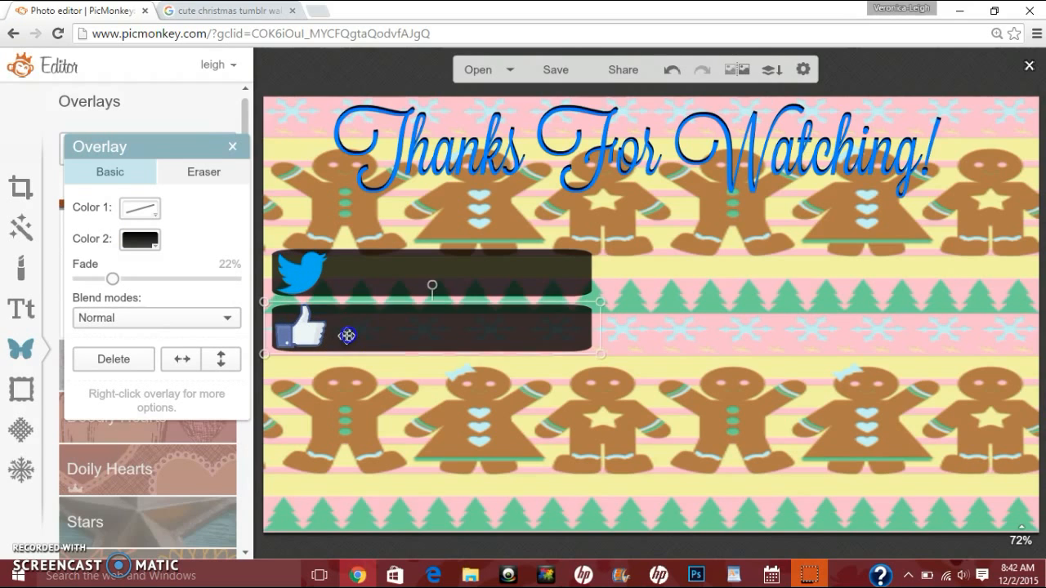
mouse_move(346, 334)
left_mouse_down()
mouse_move(361, 367)
mouse_move(351, 335)
mouse_move(345, 350)
mouse_move(352, 369)
mouse_move(352, 321)
mouse_move(351, 331)
left_mouse_up()
left_click(284, 336)
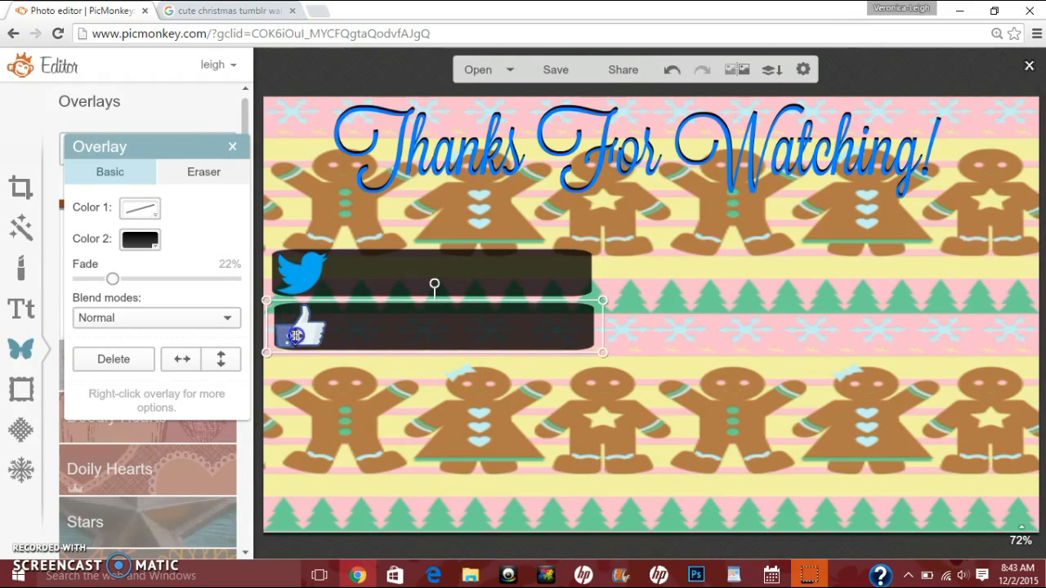
left_click_drag(369, 332, 365, 389)
left_click_drag(307, 332, 890, 312)
left_click_drag(460, 374, 456, 332)
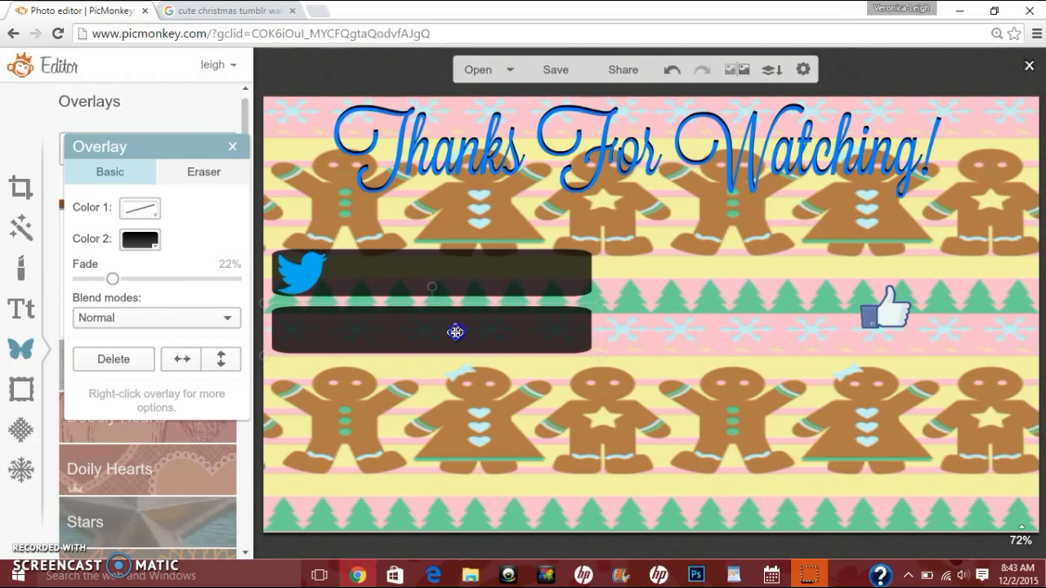
left_click(834, 309)
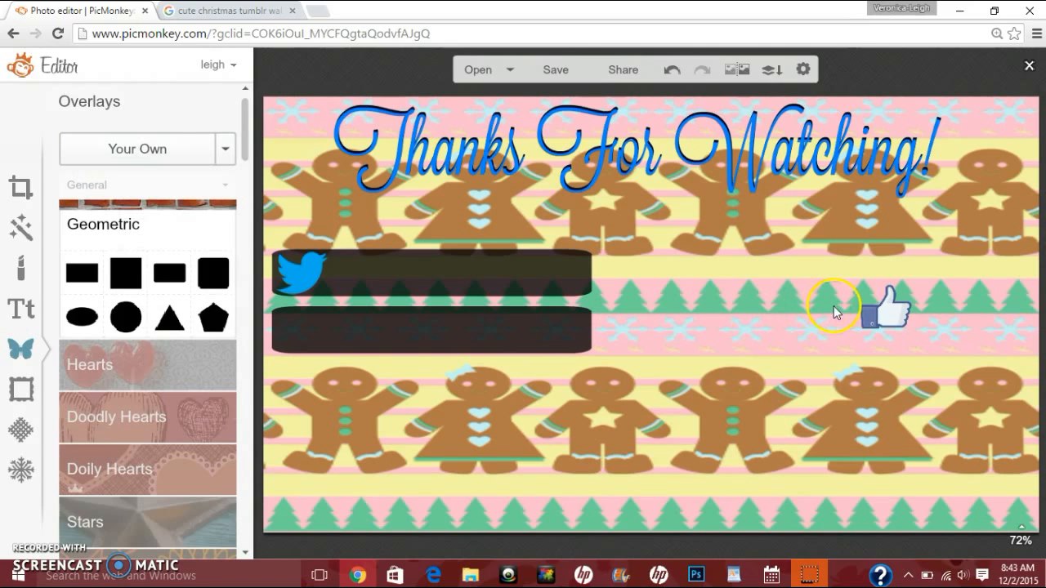
left_click(887, 308)
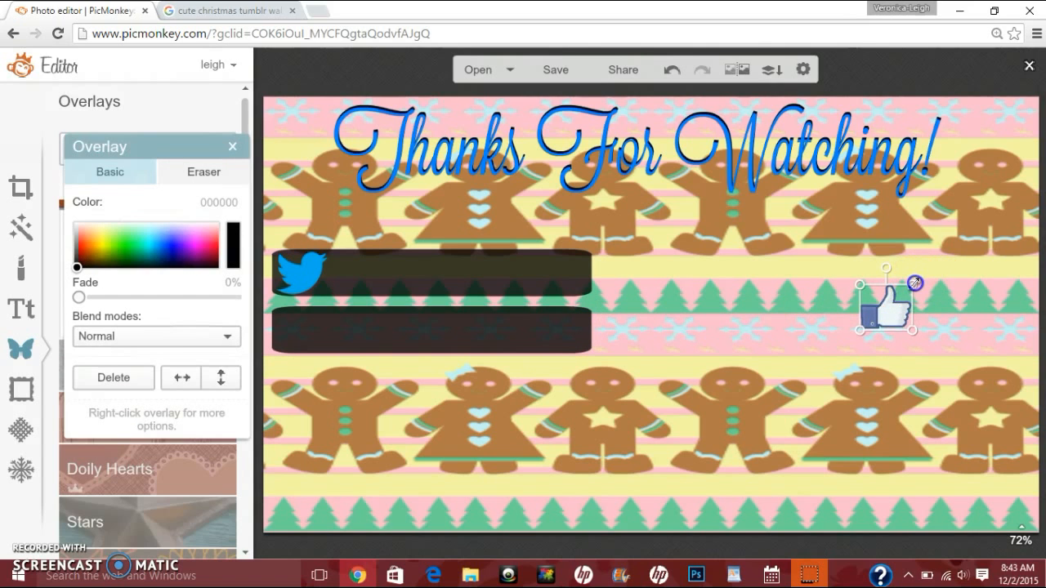
left_click_drag(913, 285, 313, 331)
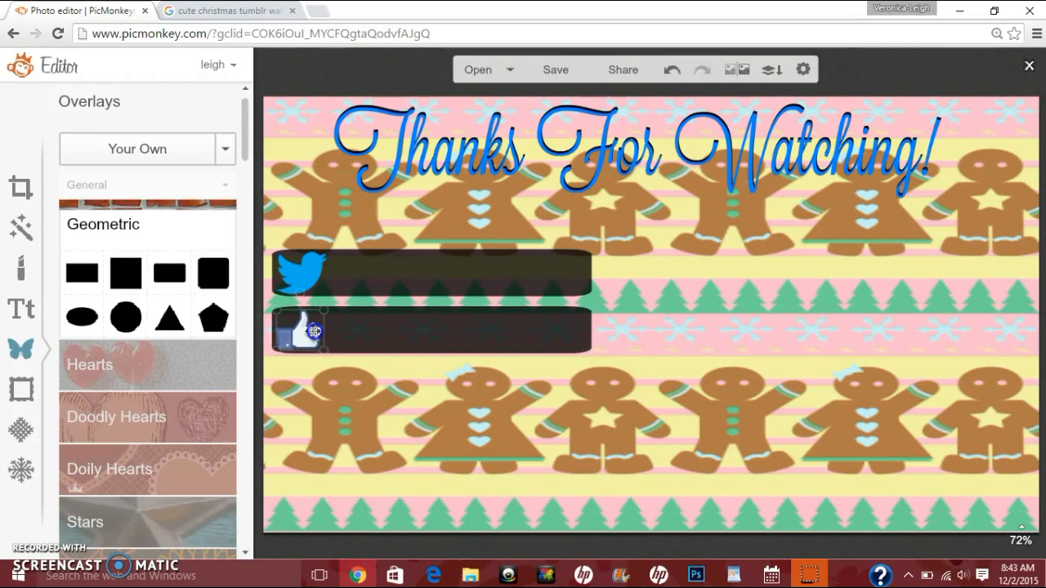
left_click(335, 372)
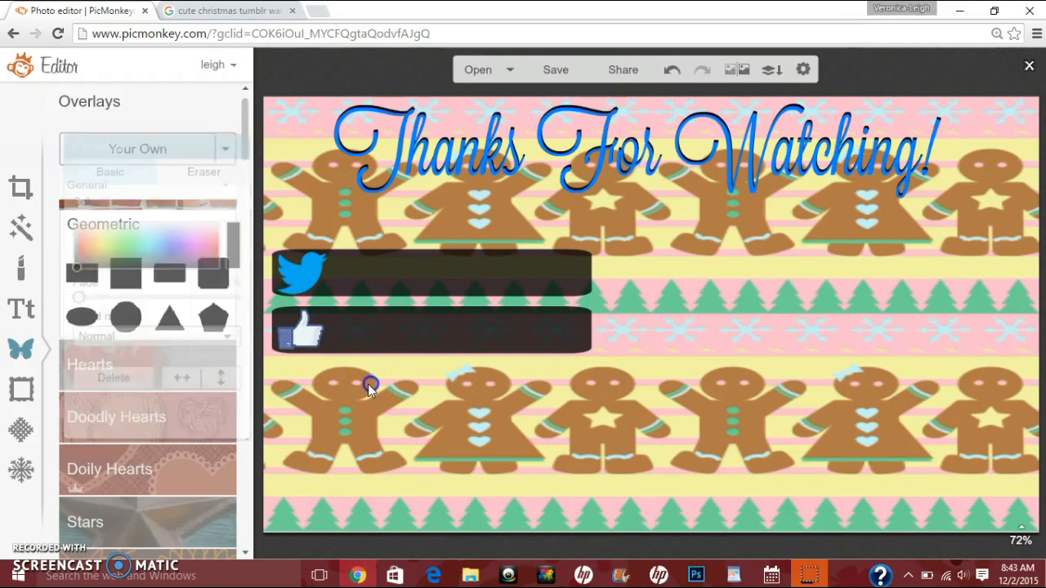
Step: Add a text box containing the channel owner's name followed by XO
left_click(21, 309)
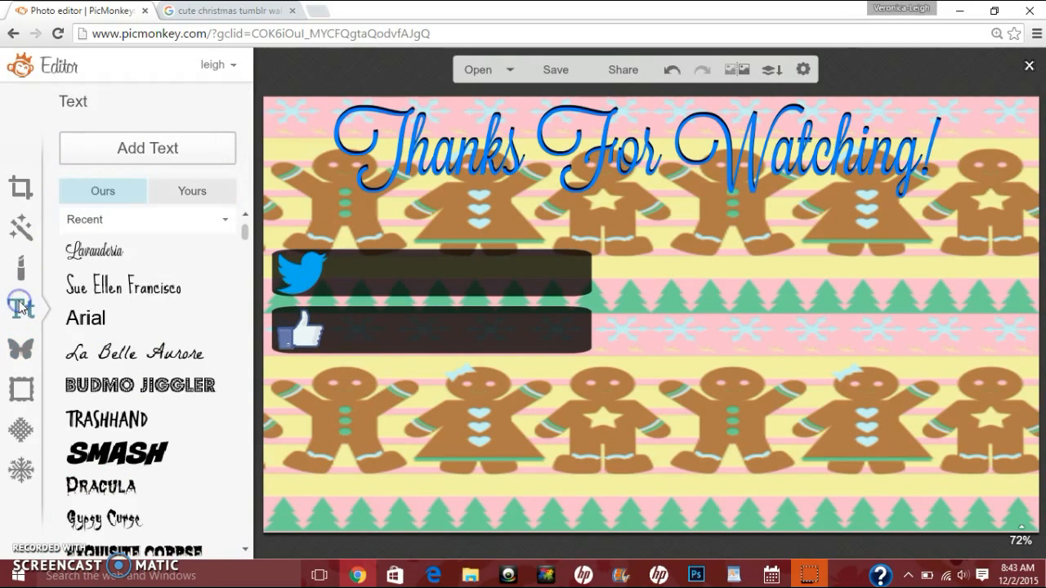
left_click(128, 147)
left_click(625, 301)
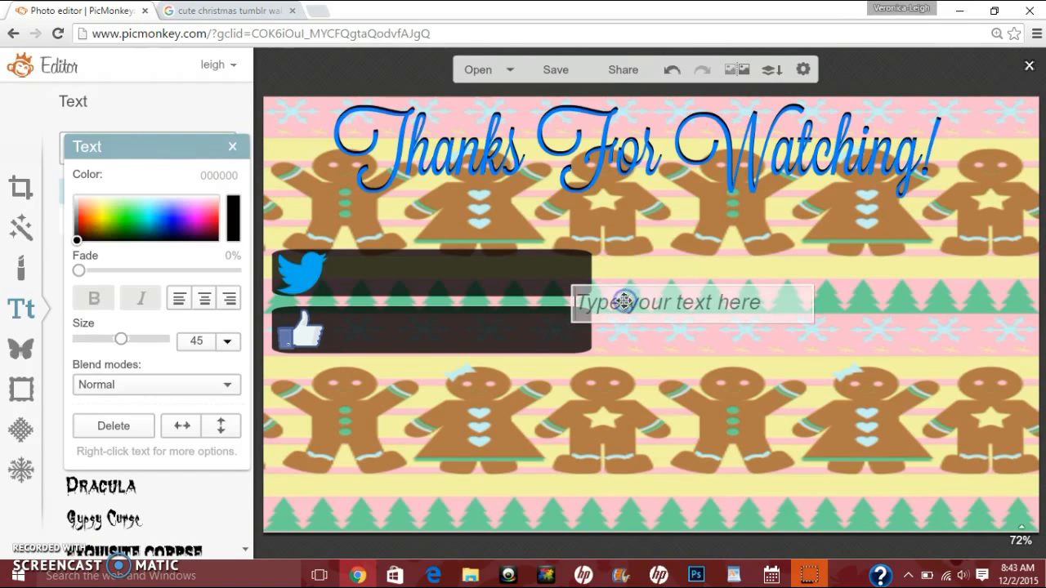
type("Veronica-")
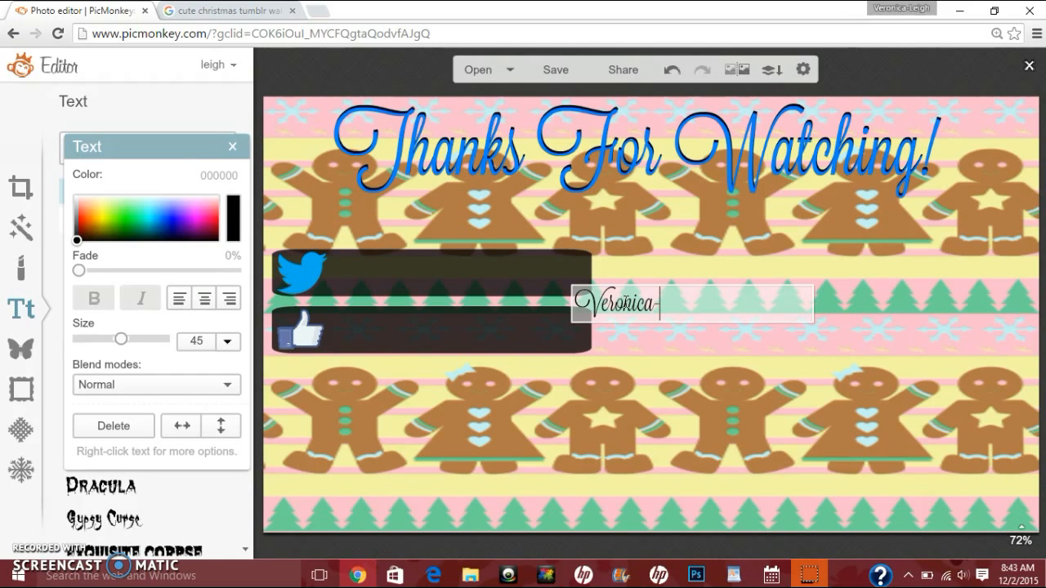
type("Leigh XO")
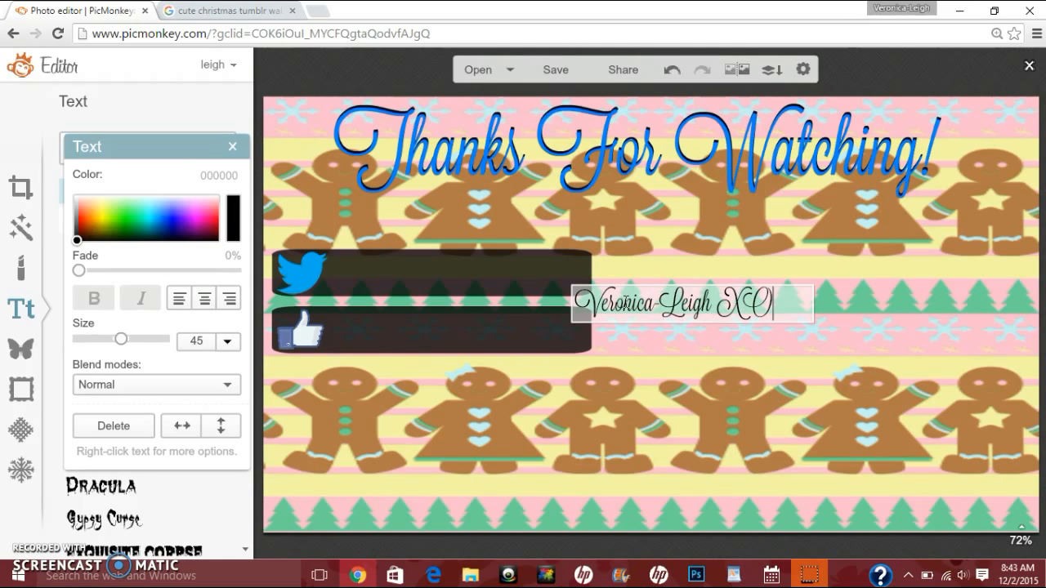
Step: Color the name text white (ffffff) and move it onto the lower bar beside the like icon
key("ctrl+a")
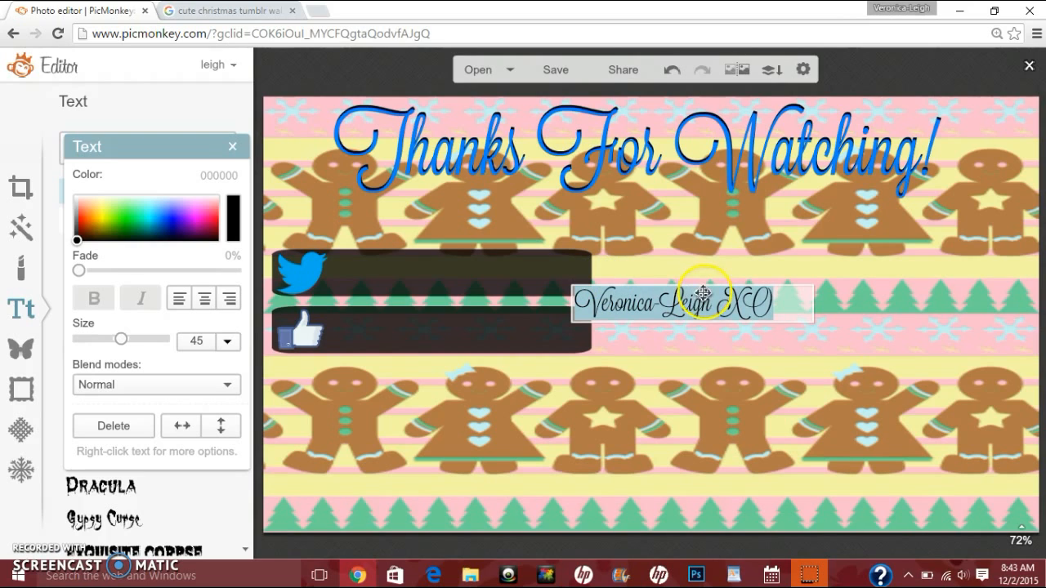
left_click(75, 196)
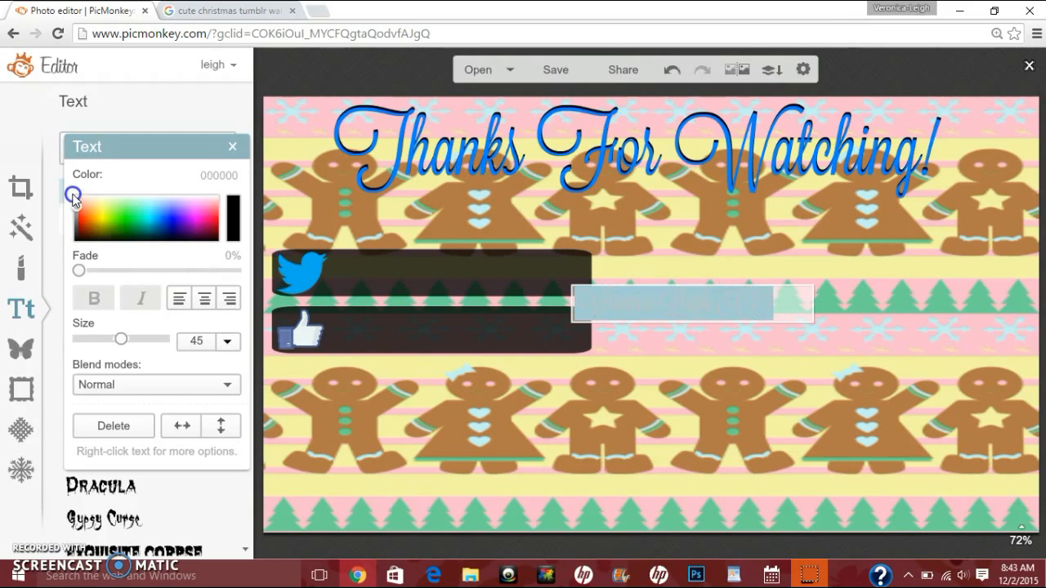
left_click(725, 341)
left_click_drag(742, 304, 508, 332)
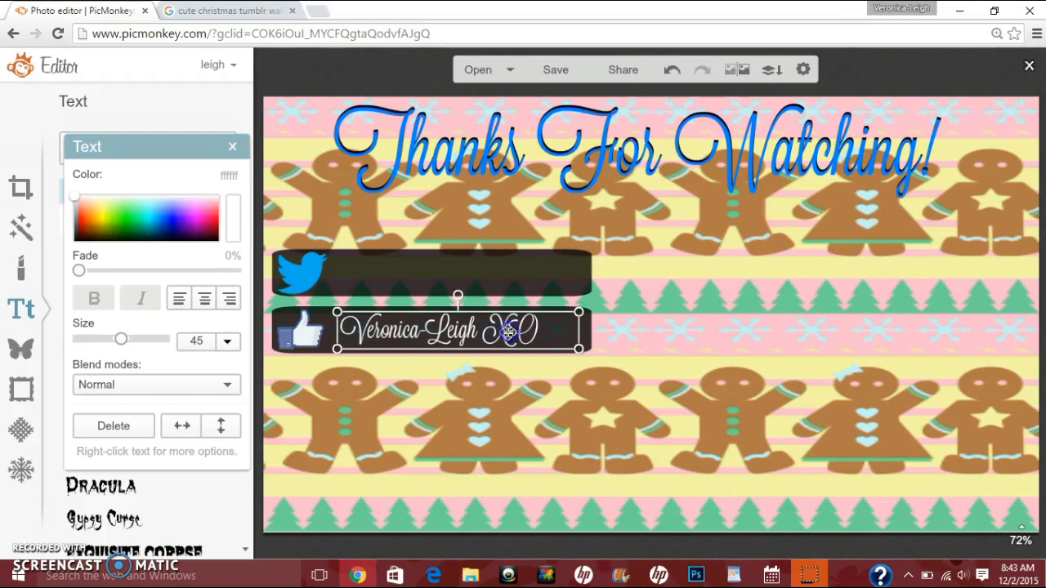